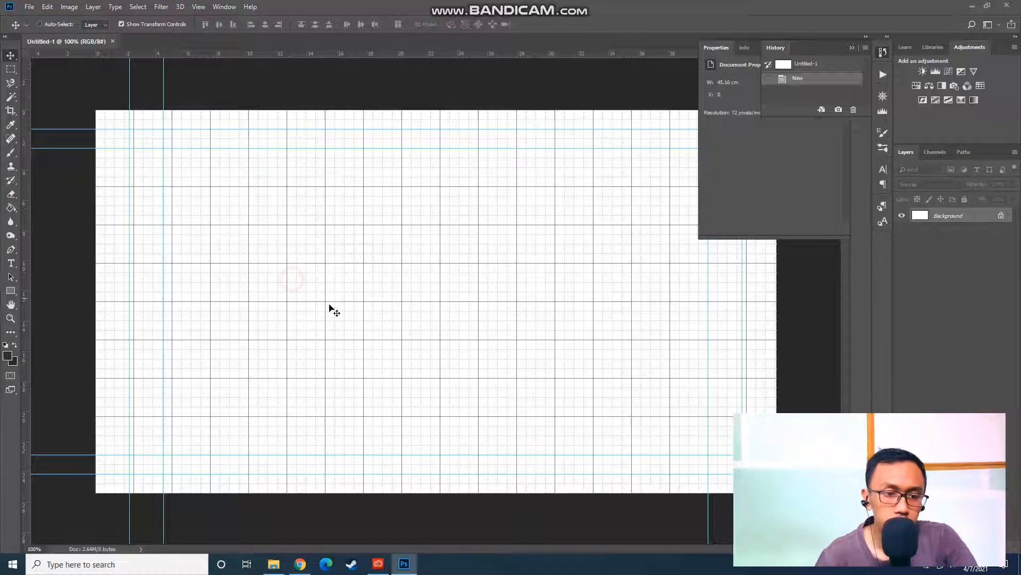
# - Hide the grid and guides, and add the text "sdjsaljdksa" in the upper-left area of the canvas
pyautogui.hotkey('ctrl', 'h')
pyautogui.click(11, 263)
pyautogui.click(204, 232)
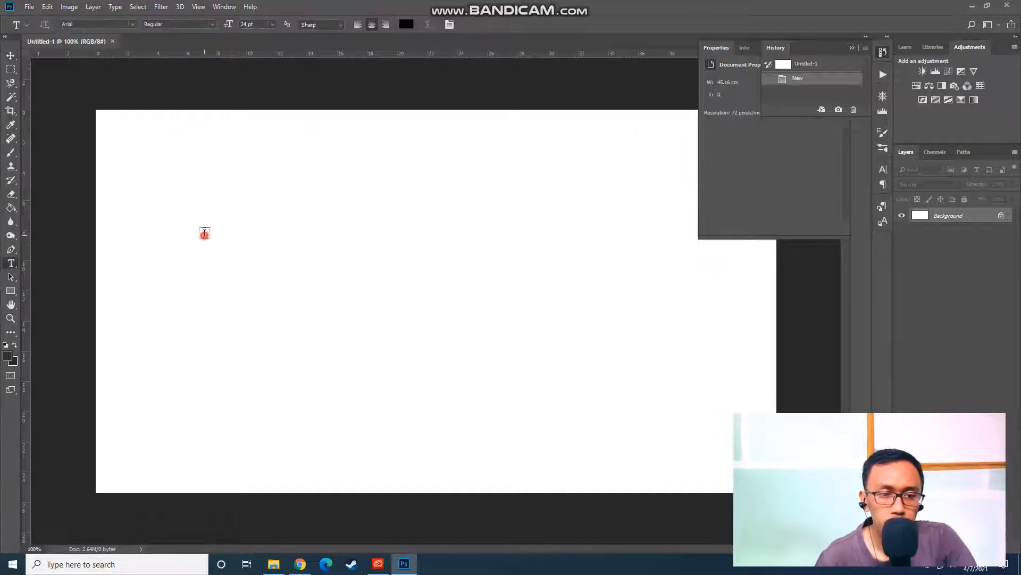
pyautogui.write('sdjsaljdksa')
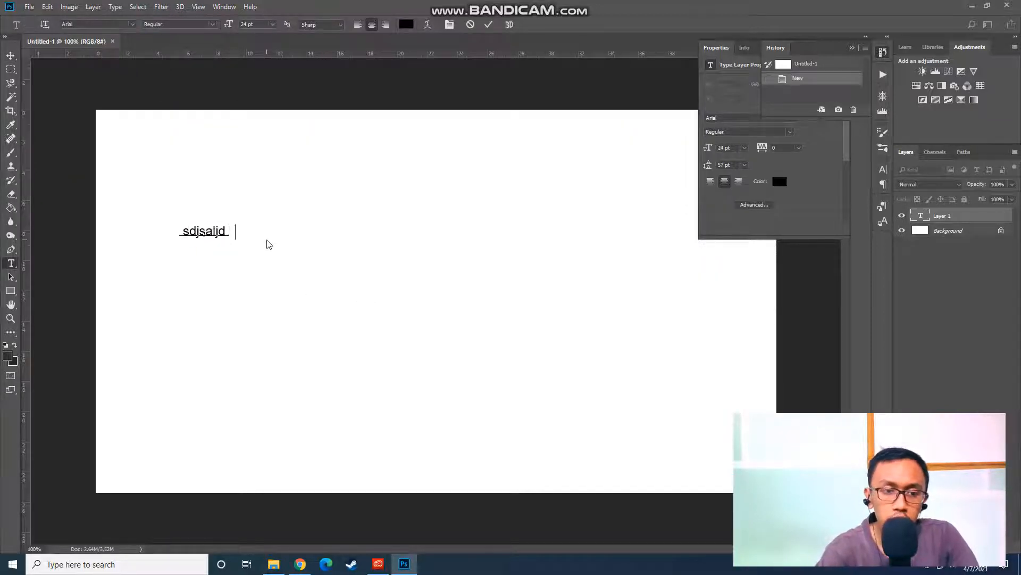
# - Switch the sample text to vertical orientation and delete its layer
pyautogui.click(43, 26)
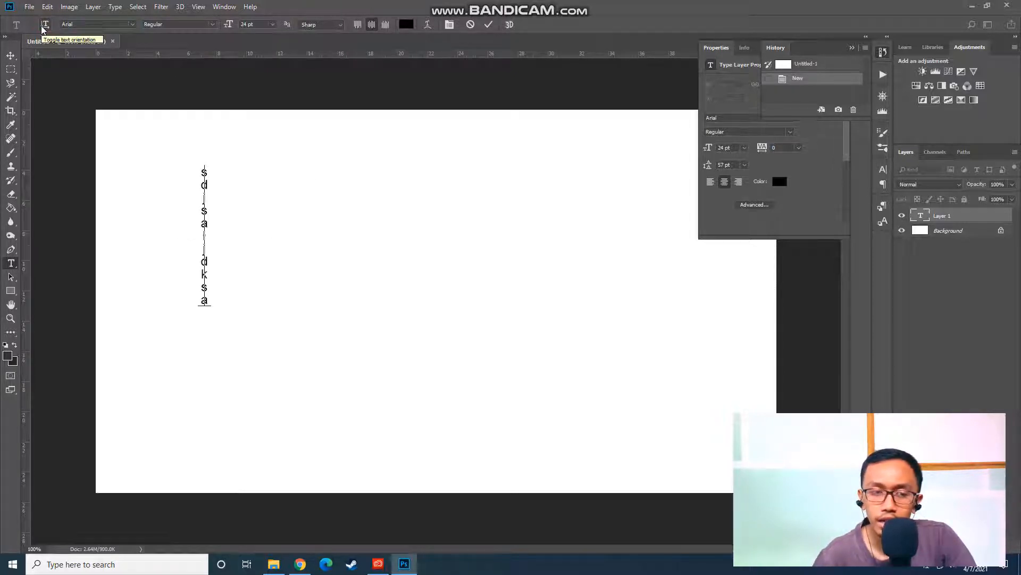
pyautogui.click(11, 55)
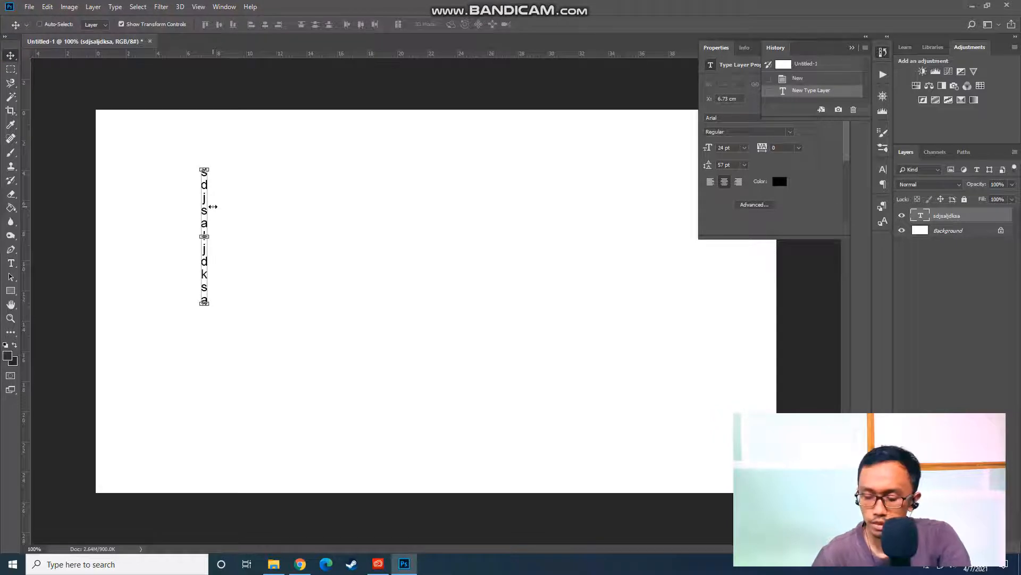
pyautogui.press('Delete')
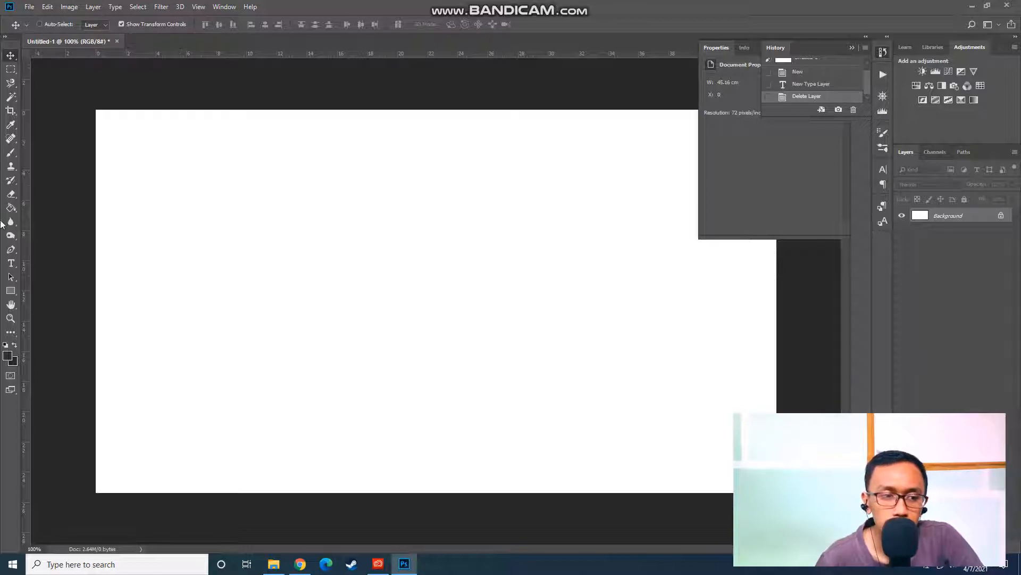
# - Draw a wavy open path across the upper half of the canvas with the Freeform Pen tool in Path mode
pyautogui.click(13, 249)
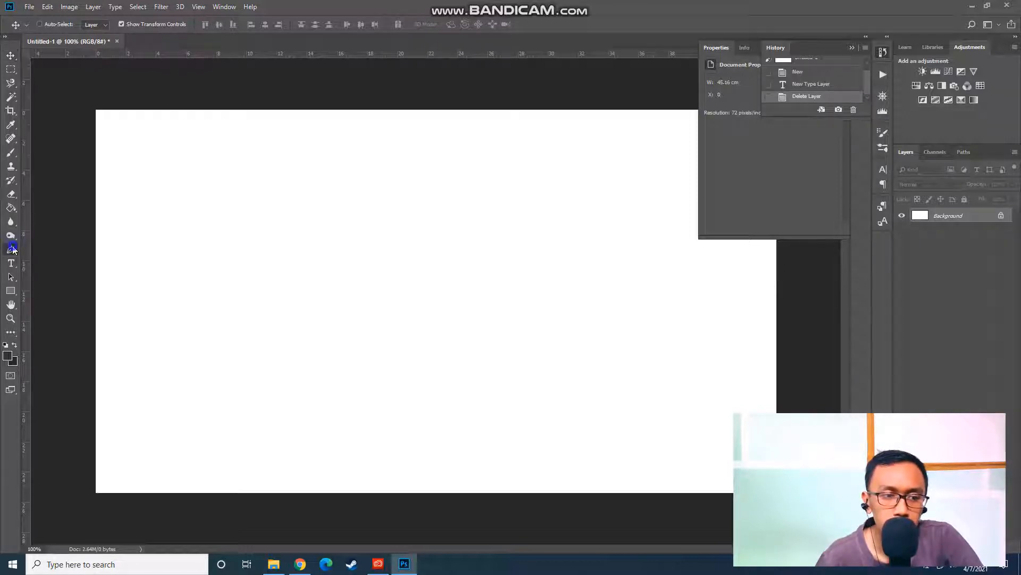
pyautogui.rightClick(11, 251)
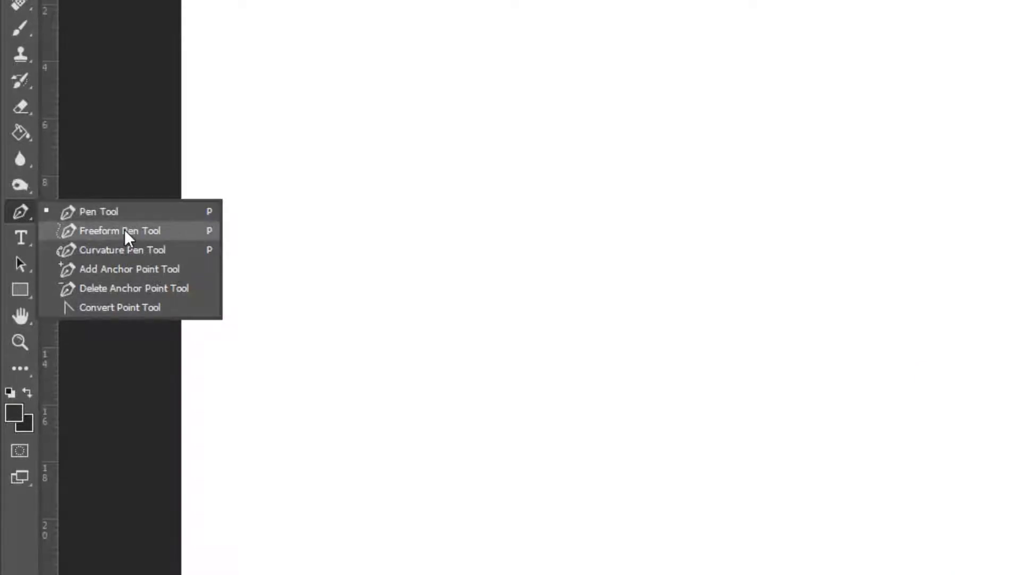
pyautogui.click(192, 232)
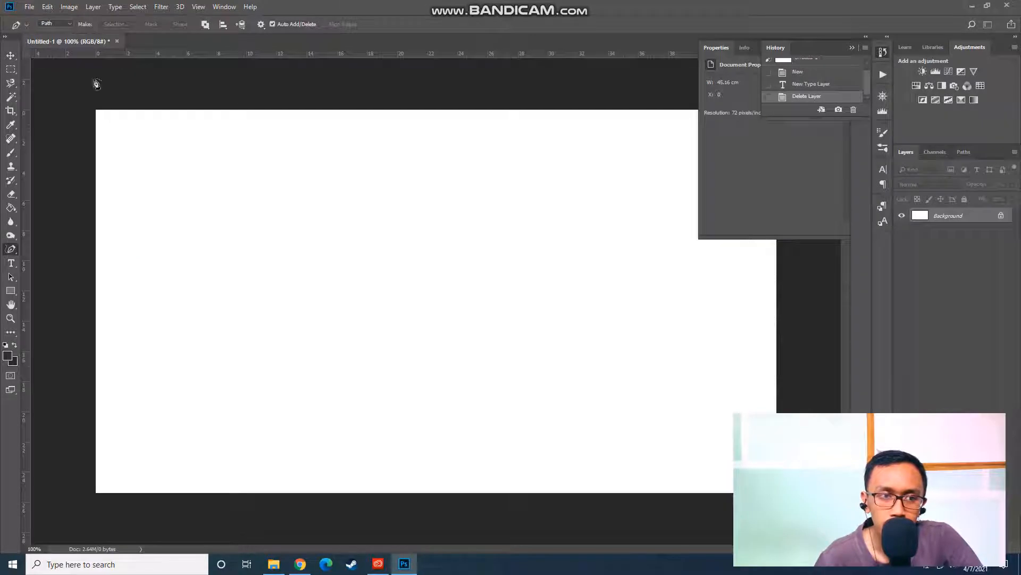
pyautogui.click(68, 23)
pyautogui.click(71, 24)
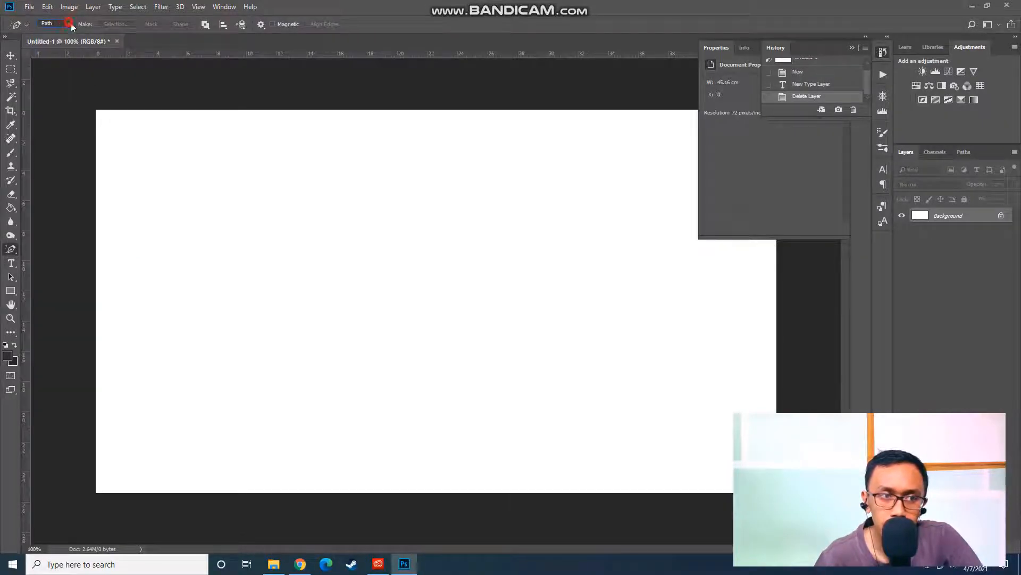
pyautogui.moveTo(184, 275)
pyautogui.mouseDown()
pyautogui.moveTo(223, 235)
pyautogui.moveTo(268, 227)
pyautogui.mouseUp()
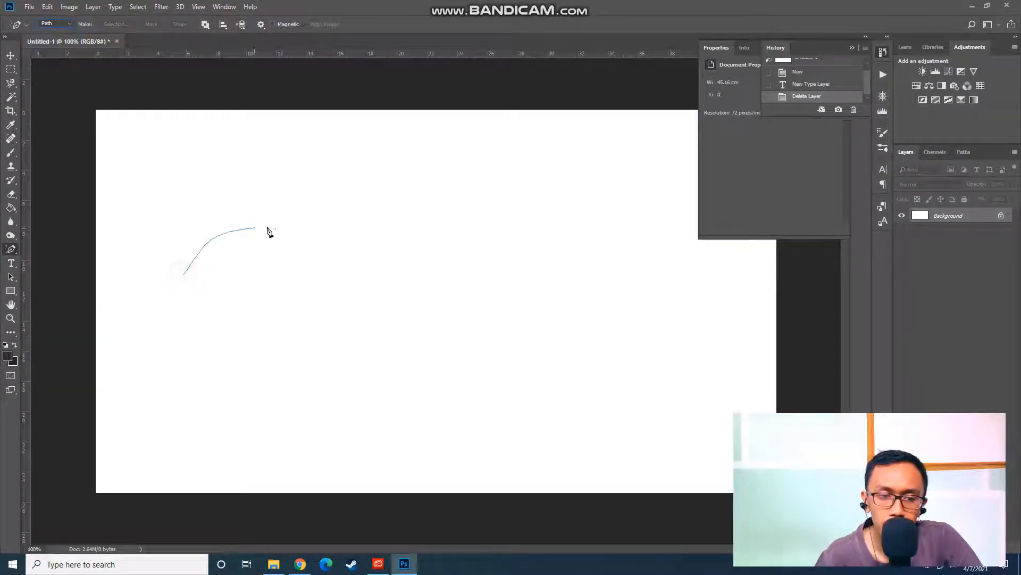
pyautogui.moveTo(321, 245)
pyautogui.mouseDown()
pyautogui.moveTo(372, 269)
pyautogui.moveTo(442, 256)
pyautogui.moveTo(513, 212)
pyautogui.moveTo(557, 208)
pyautogui.mouseUp()
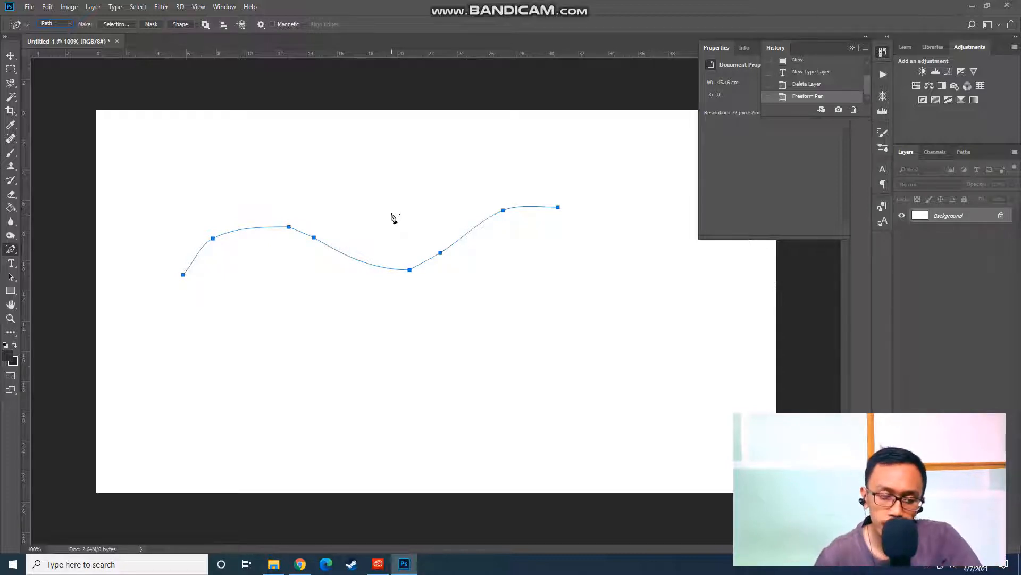
# - Add the text "Text ini mengikuti pola yang kita buat" along the wavy path
pyautogui.press('t')
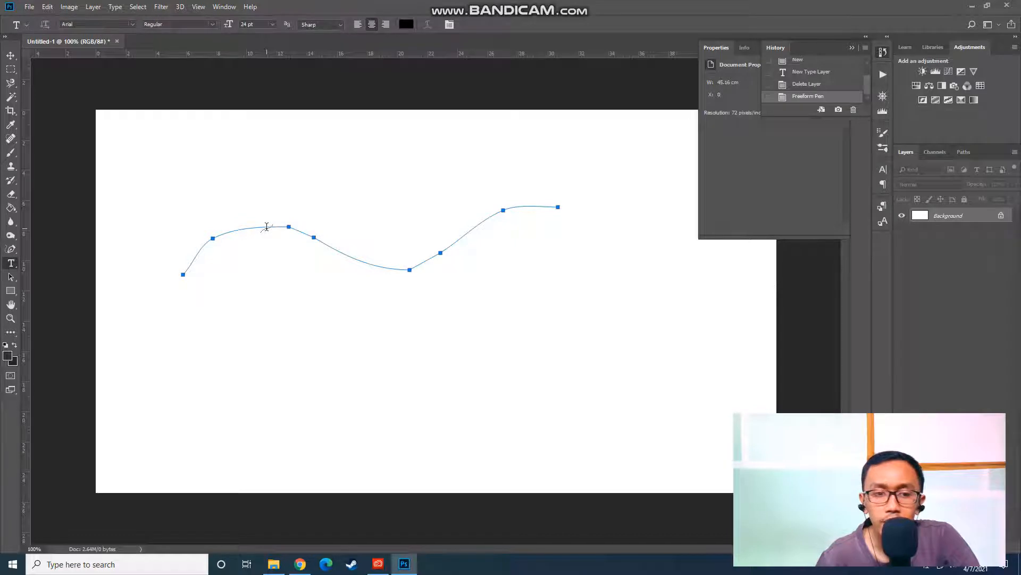
pyautogui.click(267, 227)
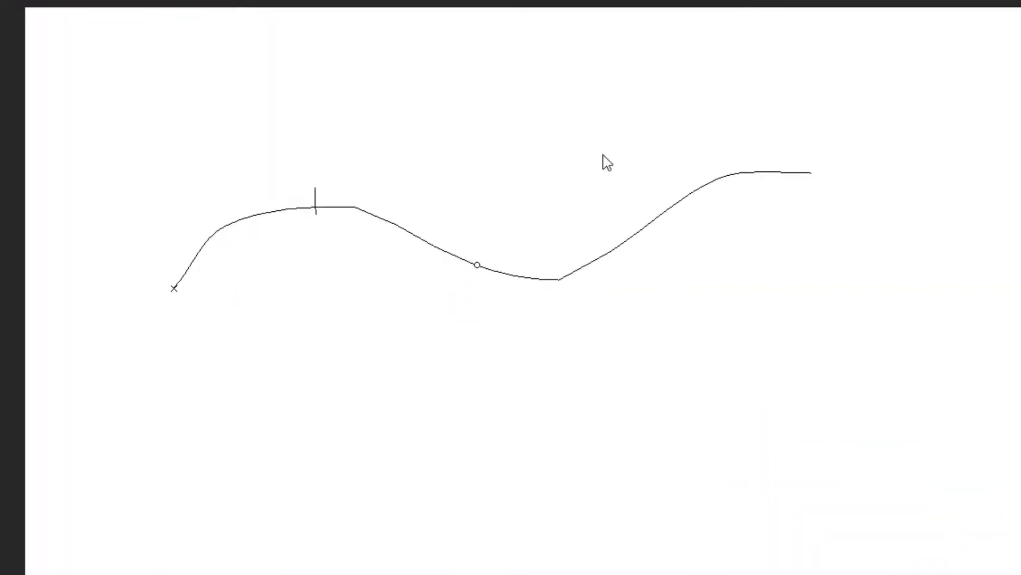
pyautogui.write('Text ini')
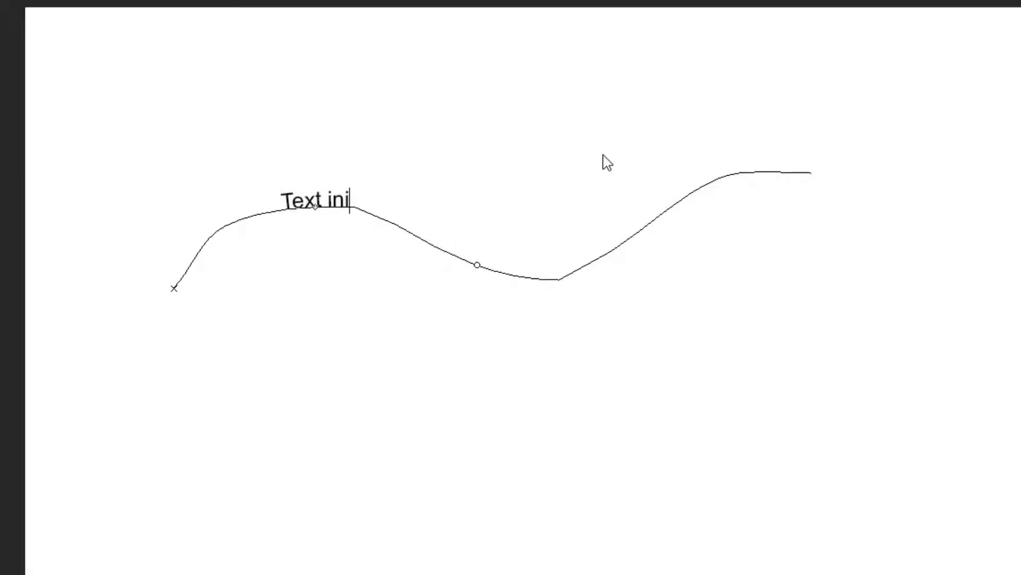
pyautogui.write(' mengikuti ')
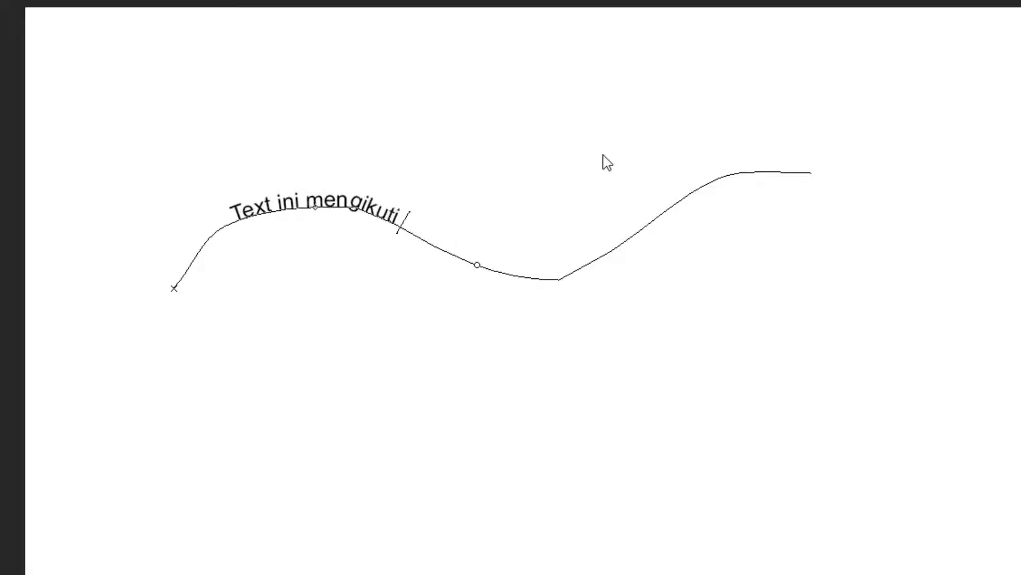
pyautogui.write('pola yang ki')
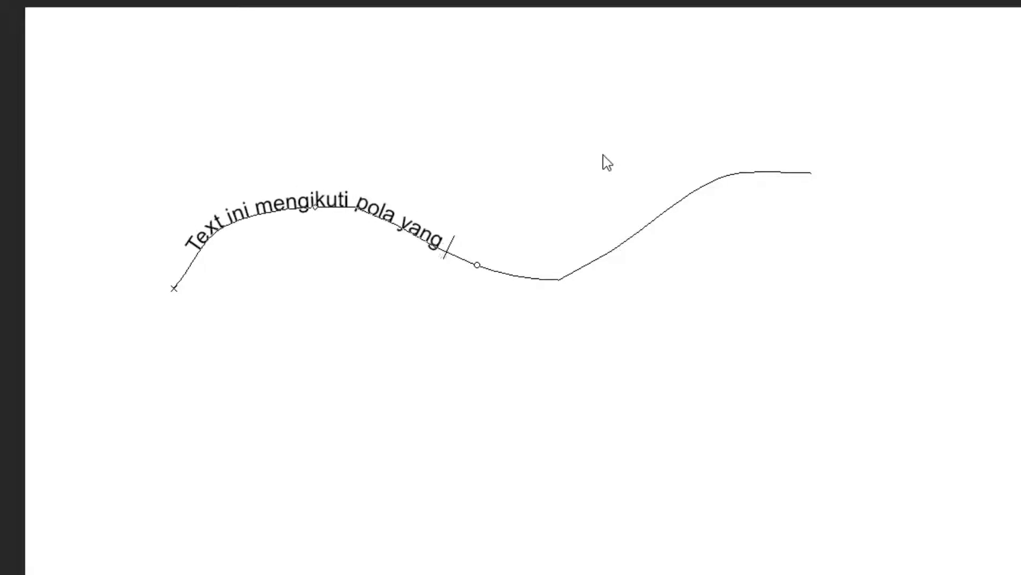
pyautogui.write('ta')
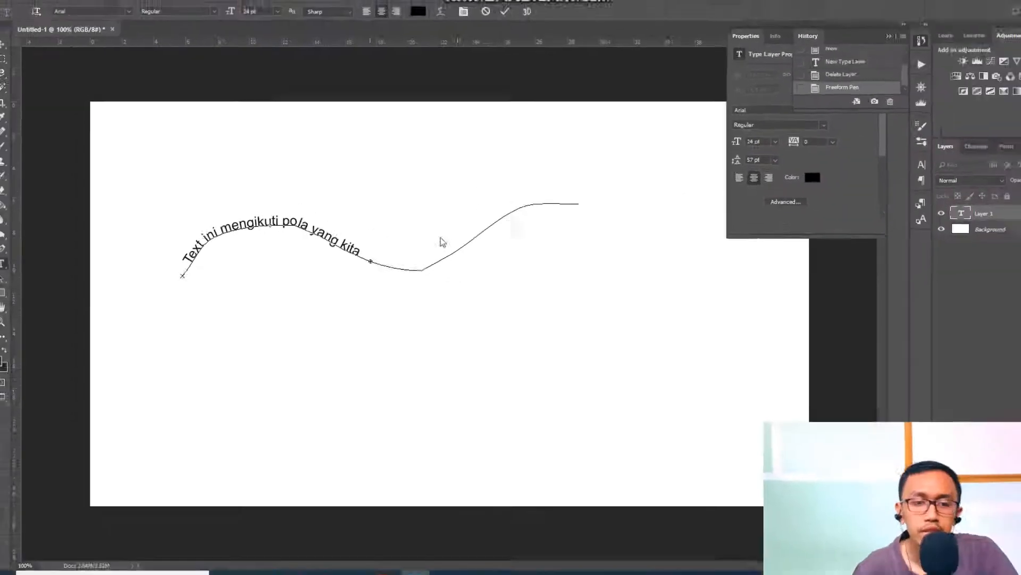
pyautogui.click(10, 56)
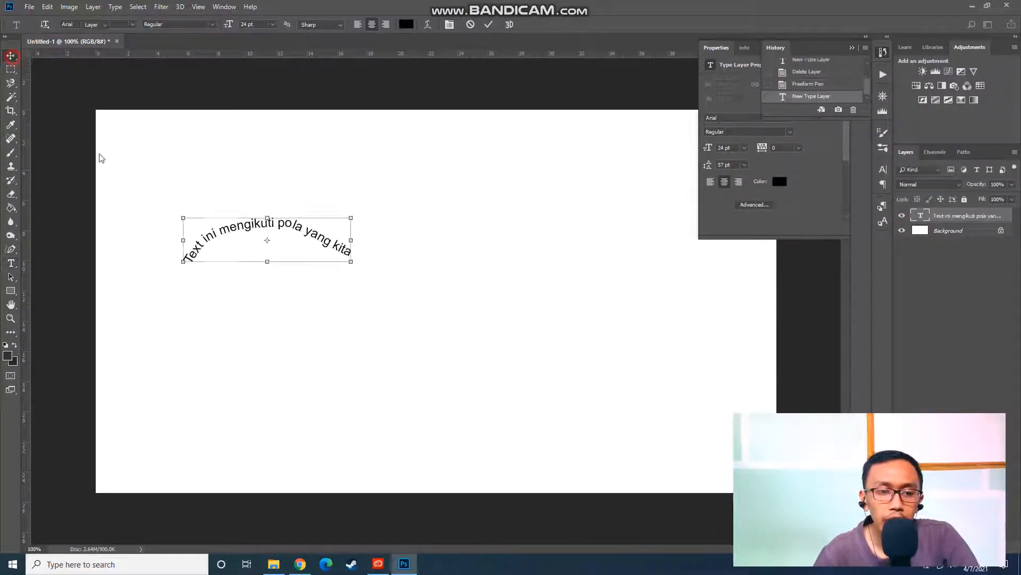
# - Adjust the text's start and end points with the Path Selection tool and slide the text along the curve into its dip
pyautogui.click(11, 263)
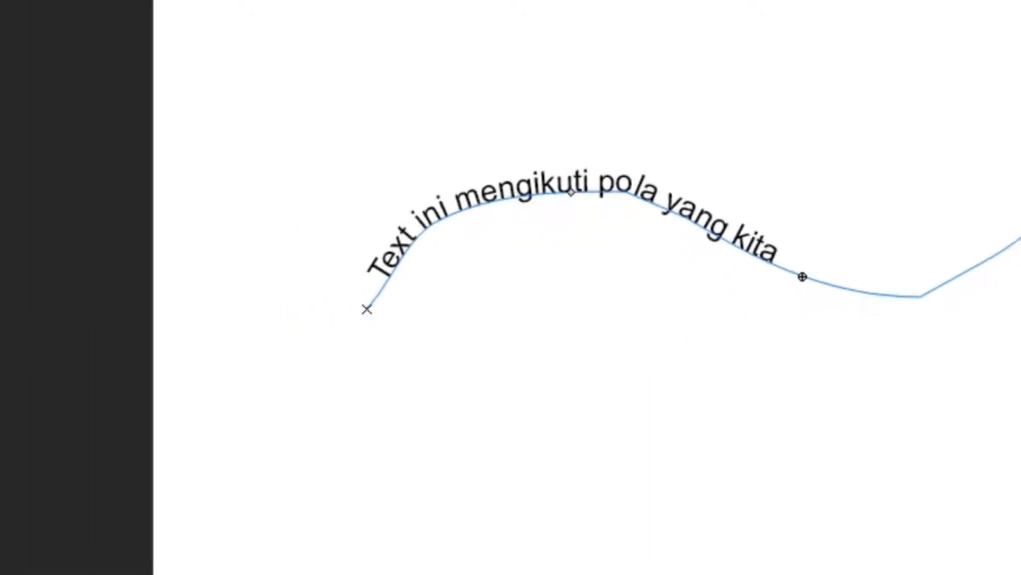
pyautogui.click(27, 295)
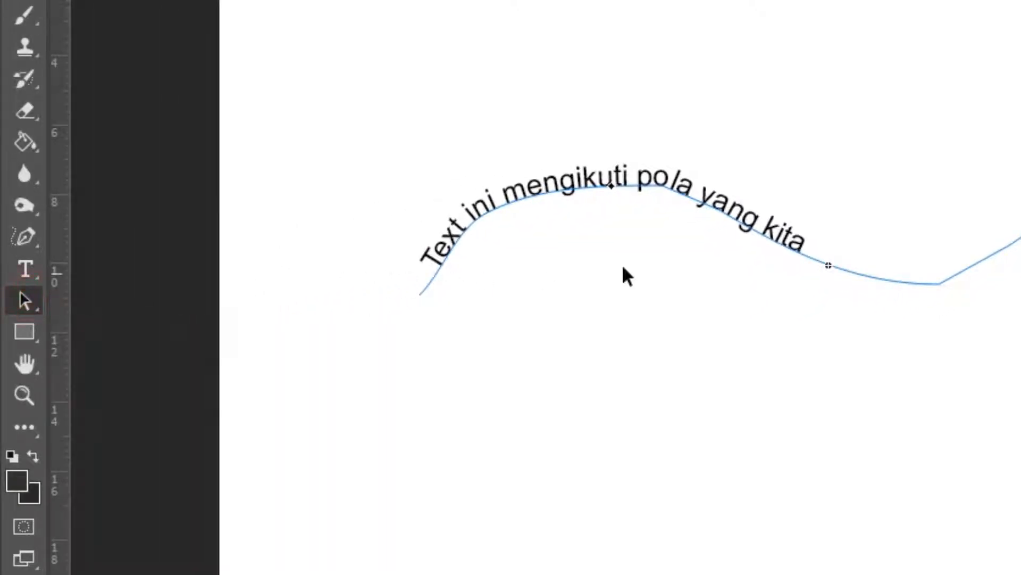
pyautogui.moveTo(467, 299)
pyautogui.mouseDown()
pyautogui.moveTo(606, 296)
pyautogui.moveTo(696, 278)
pyautogui.moveTo(819, 196)
pyautogui.moveTo(806, 173)
pyautogui.moveTo(744, 194)
pyautogui.moveTo(702, 303)
pyautogui.moveTo(714, 346)
pyautogui.moveTo(600, 150)
pyautogui.moveTo(573, 338)
pyautogui.moveTo(590, 413)
pyautogui.moveTo(525, 141)
pyautogui.moveTo(520, 356)
pyautogui.moveTo(487, 252)
pyautogui.moveTo(493, 120)
pyautogui.moveTo(447, 343)
pyautogui.moveTo(755, 182)
pyautogui.moveTo(303, 310)
pyautogui.moveTo(563, 294)
pyautogui.moveTo(754, 150)
pyautogui.moveTo(669, 202)
pyautogui.moveTo(774, 174)
pyautogui.mouseUp()
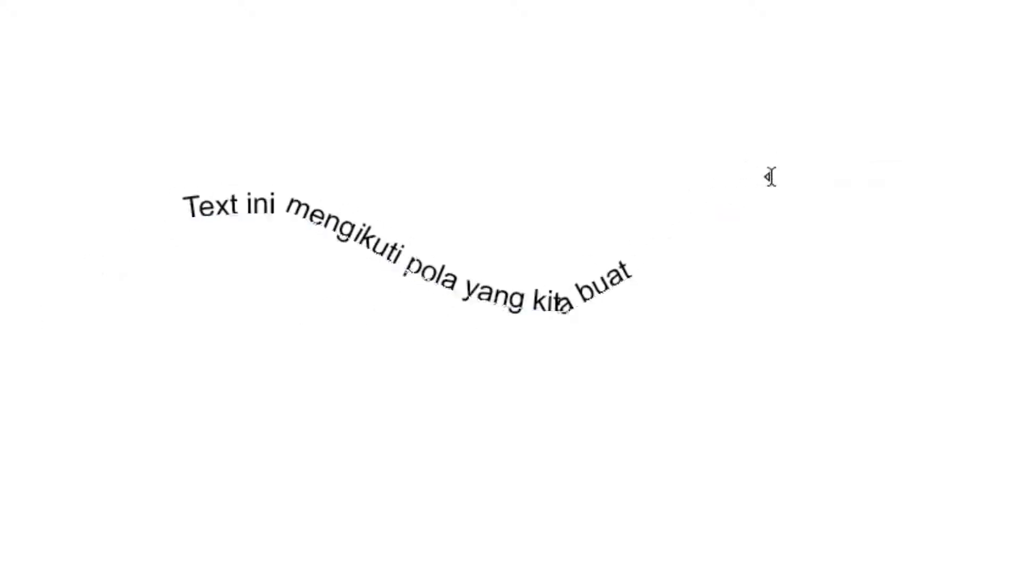
pyautogui.moveTo(412, 272); pyautogui.dragTo(0, 242)
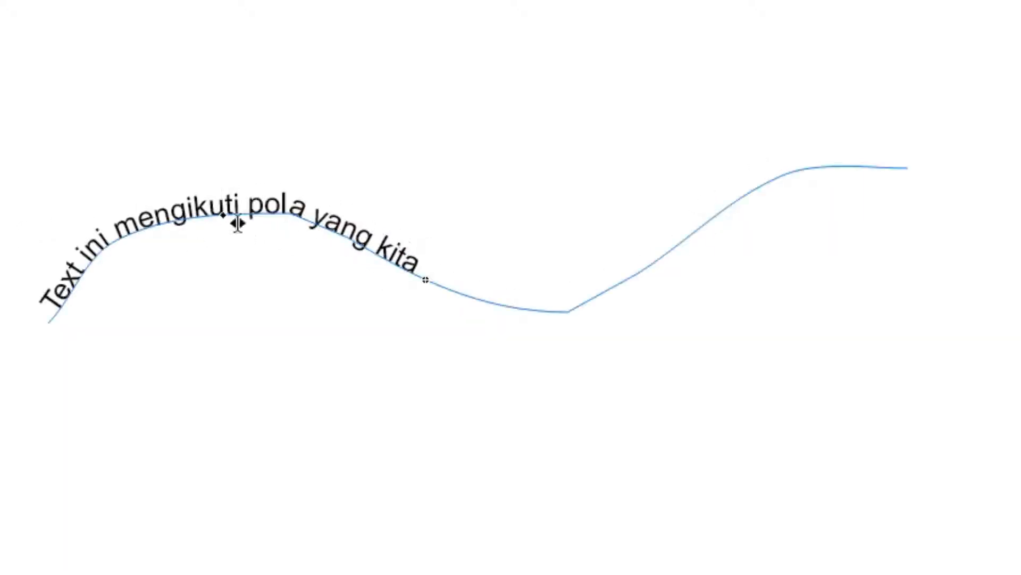
pyautogui.moveTo(223, 214); pyautogui.dragTo(427, 242)
# - Insert "ini contoh text" before "buat" and reposition the text's limits so the whole sentence runs above the curve
pyautogui.click(601, 284)
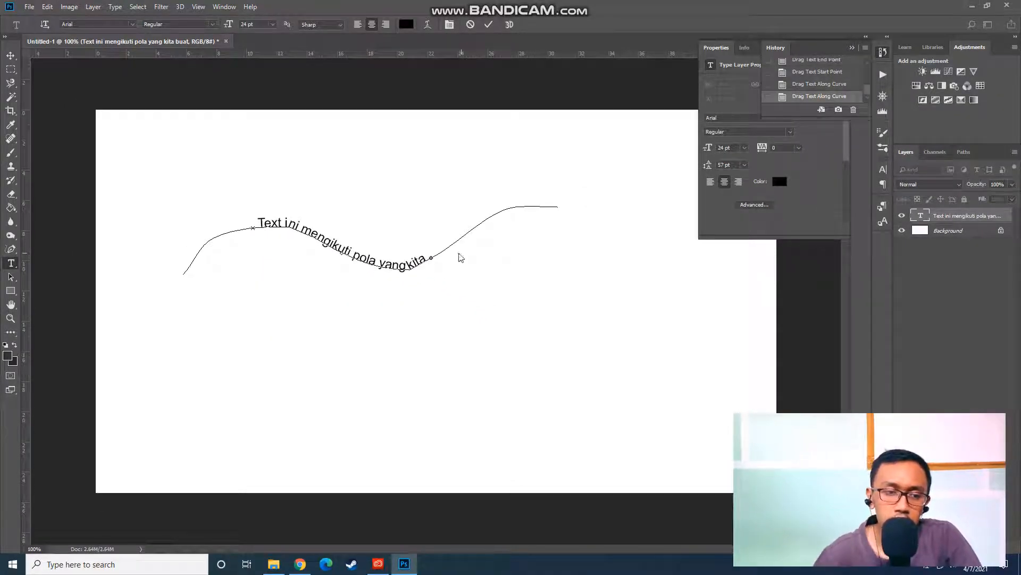
pyautogui.click(7, 276)
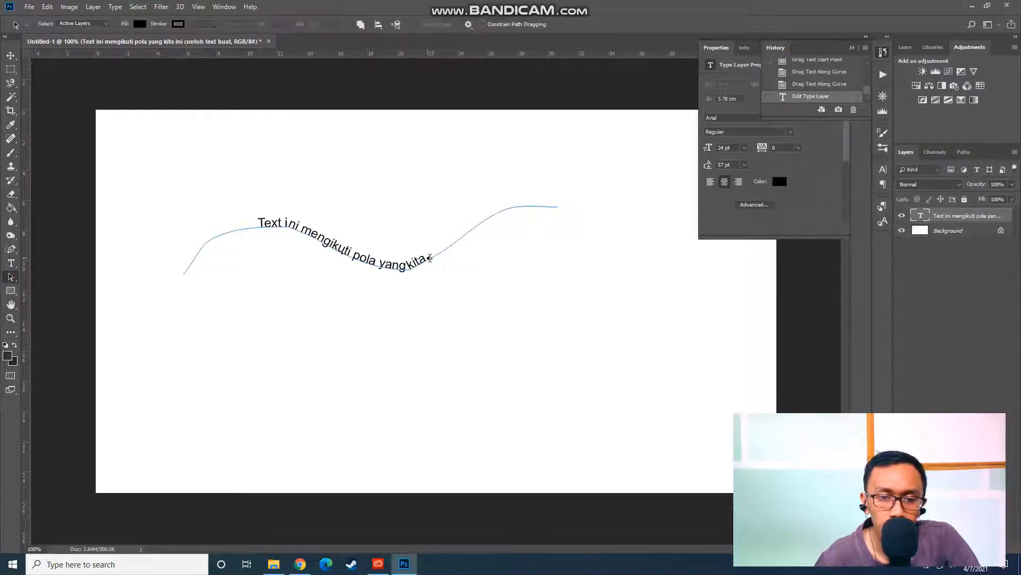
pyautogui.moveTo(430, 259); pyautogui.dragTo(316, 240)
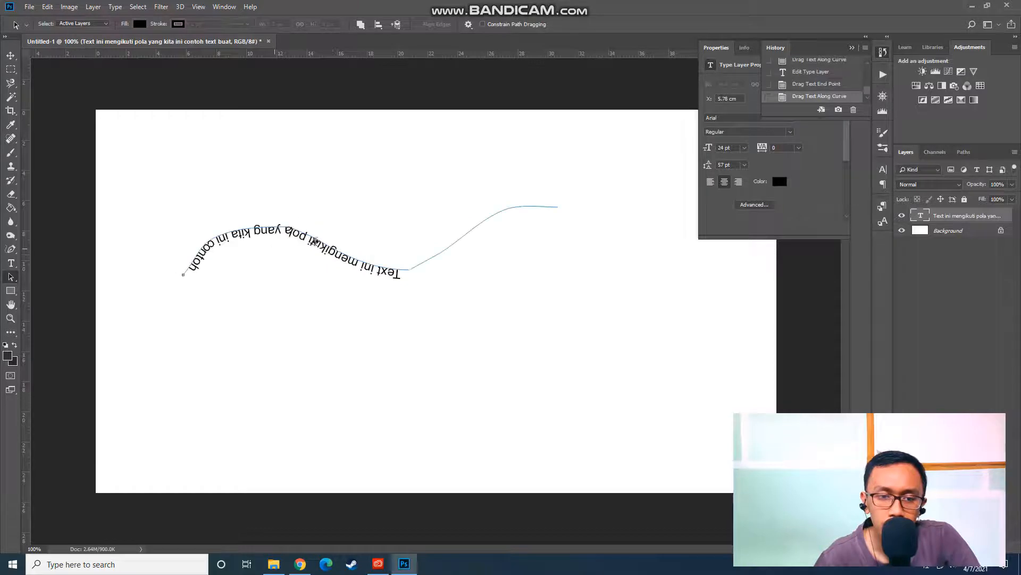
pyautogui.moveTo(393, 266); pyautogui.dragTo(532, 205)
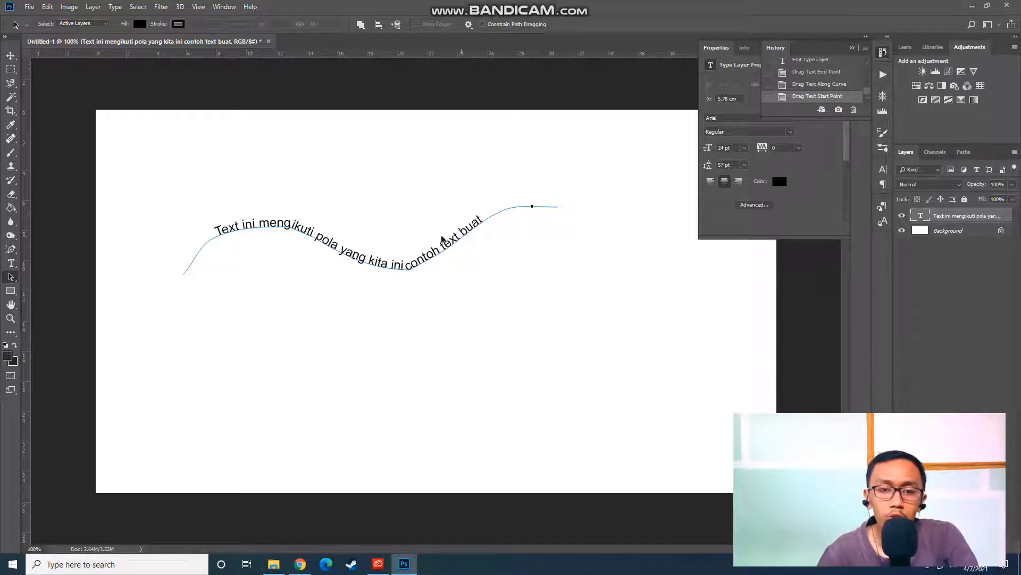
# - Delete the curved text layer
pyautogui.click(11, 55)
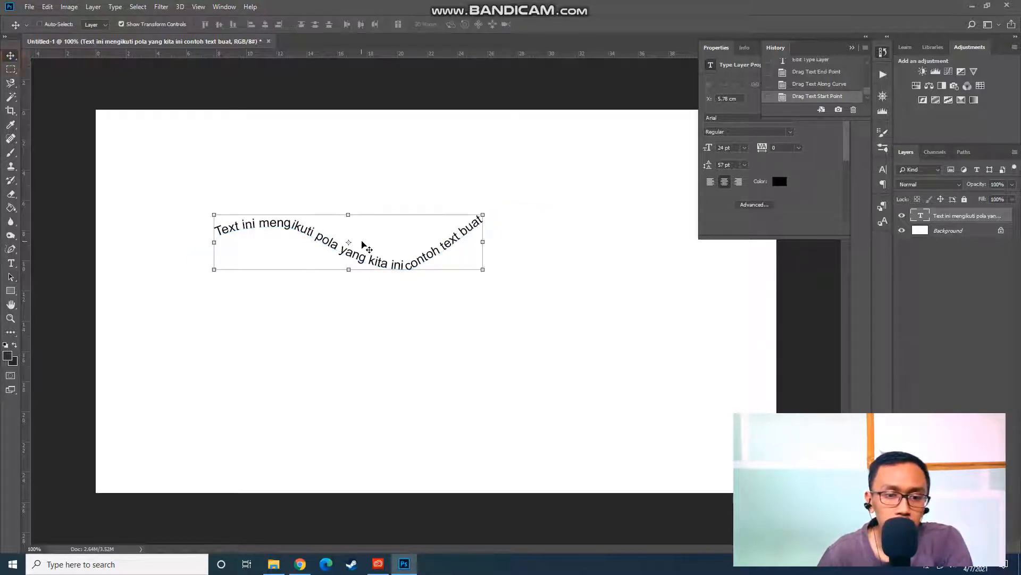
pyautogui.press('Delete')
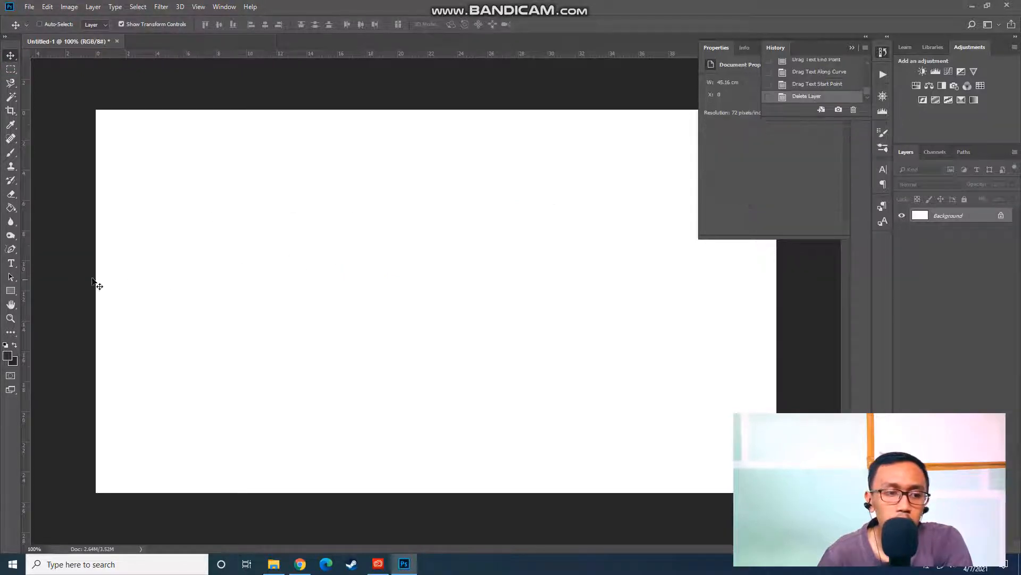
# - Draw a dark filled rectangle about 358 × 251 px on the left half of the canvas with the Rectangle tool
pyautogui.rightClick(11, 291)
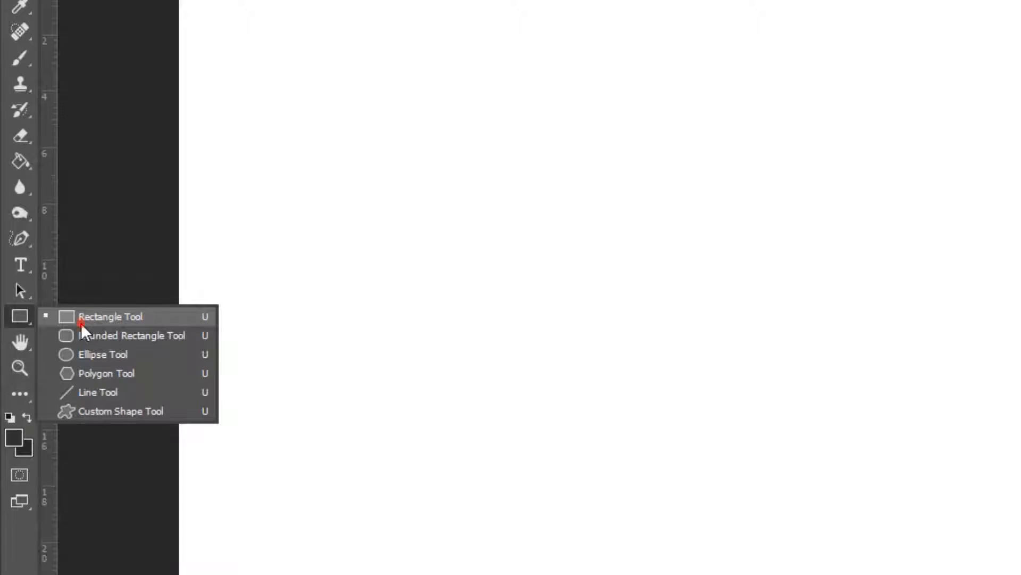
pyautogui.click(81, 320)
pyautogui.moveTo(143, 159); pyautogui.dragTo(433, 363)
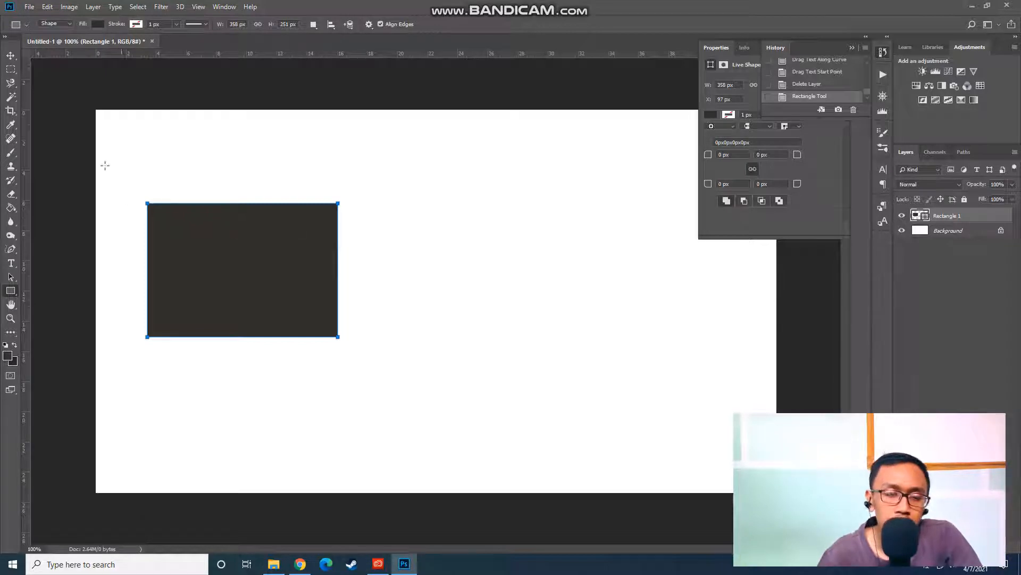
# - Draw a rectangular path about 481 px wide around the filled rectangle, using the Rectangle tool in Path mode
pyautogui.click(72, 24)
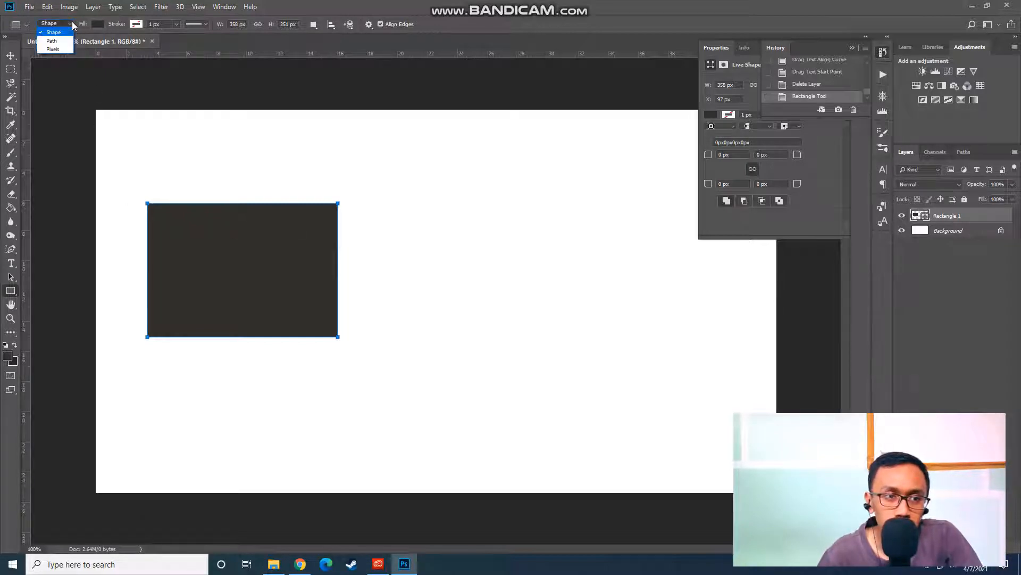
pyautogui.click(52, 41)
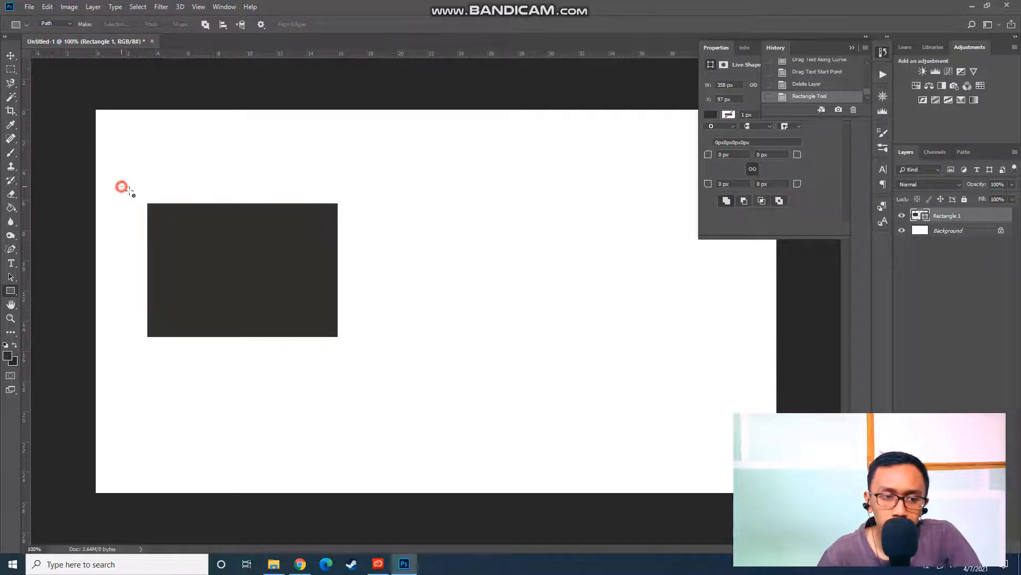
pyautogui.moveTo(121, 186); pyautogui.dragTo(377, 356)
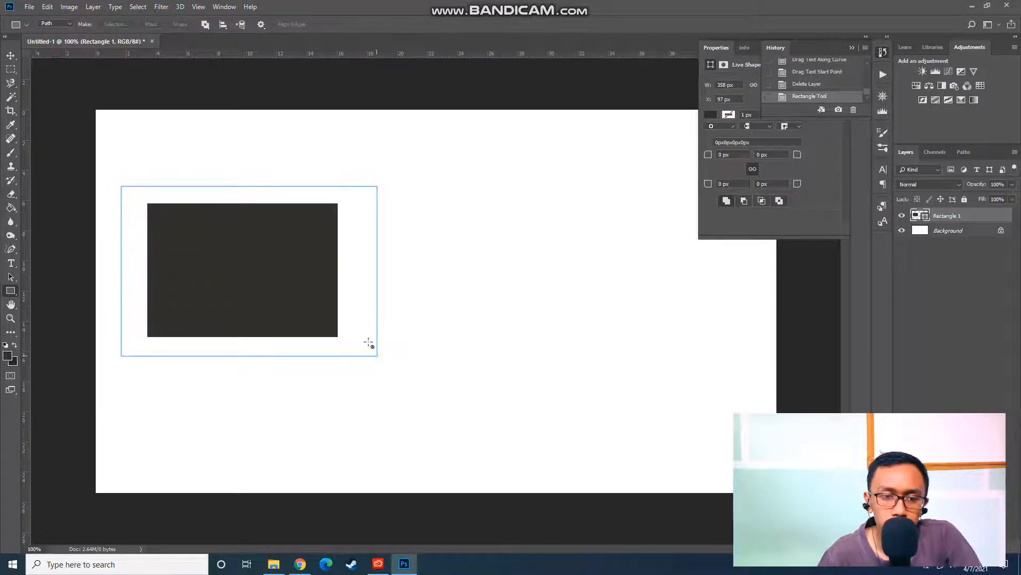
# - Add the text "Text ini mengikuti path pada shape yang sudah dibuat" along the upper edge of the rectangular path
pyautogui.click(10, 263)
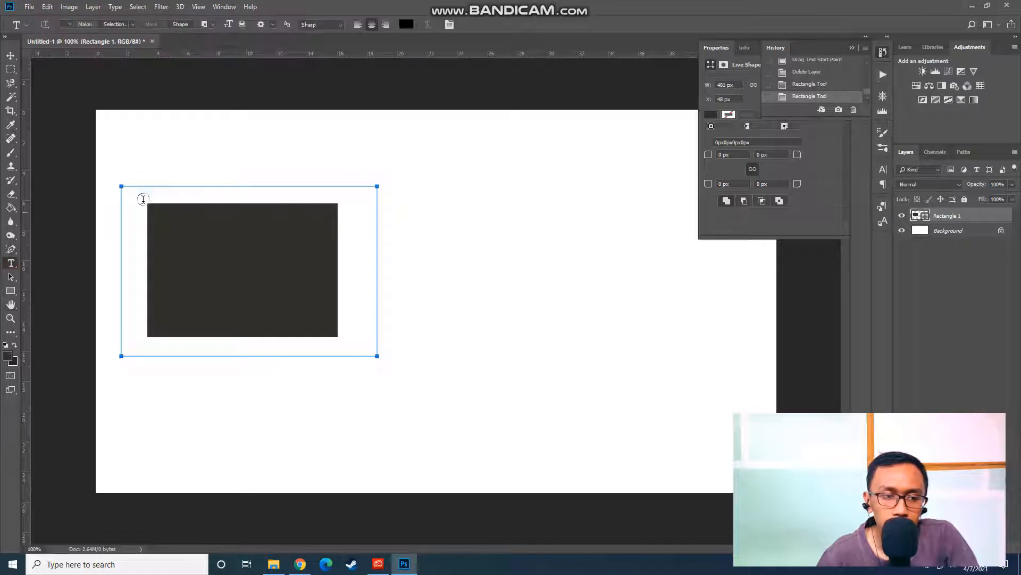
pyautogui.click(157, 186)
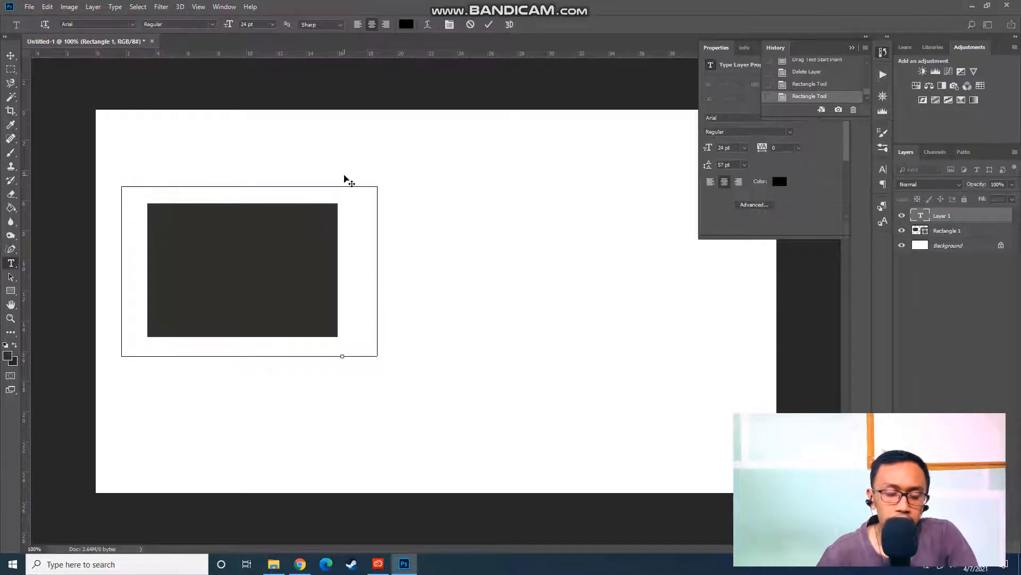
pyautogui.write('Text ')
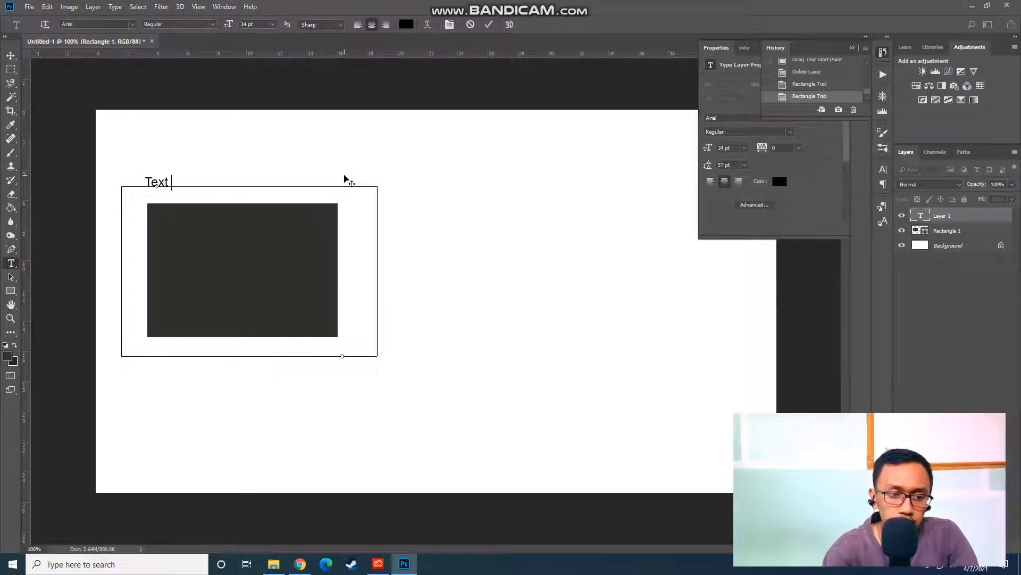
pyautogui.write('ini menguku')
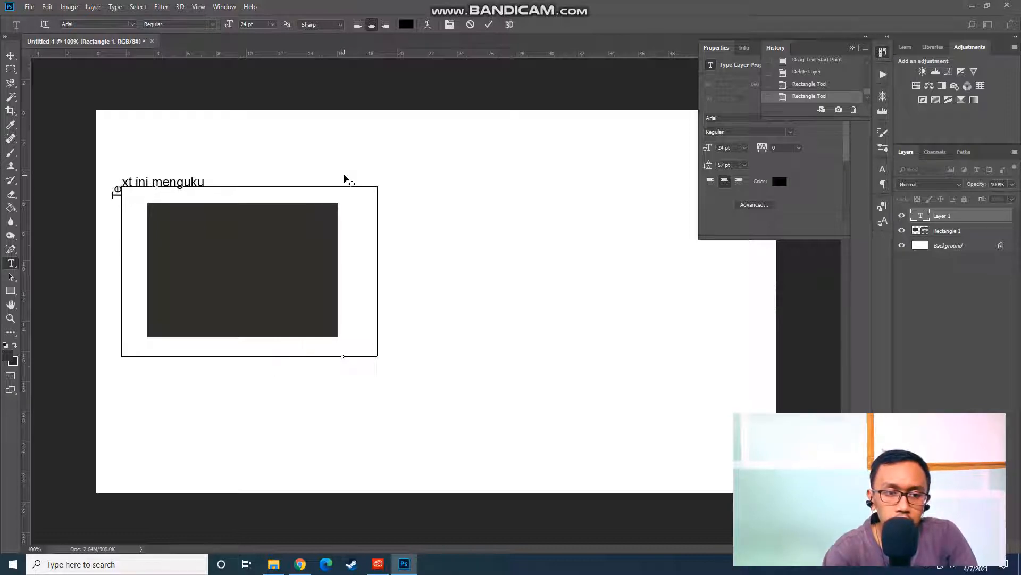
pyautogui.press('BackSpace')
pyautogui.press('BackSpace')
pyautogui.press('BackSpace')
pyautogui.write('ikuti')
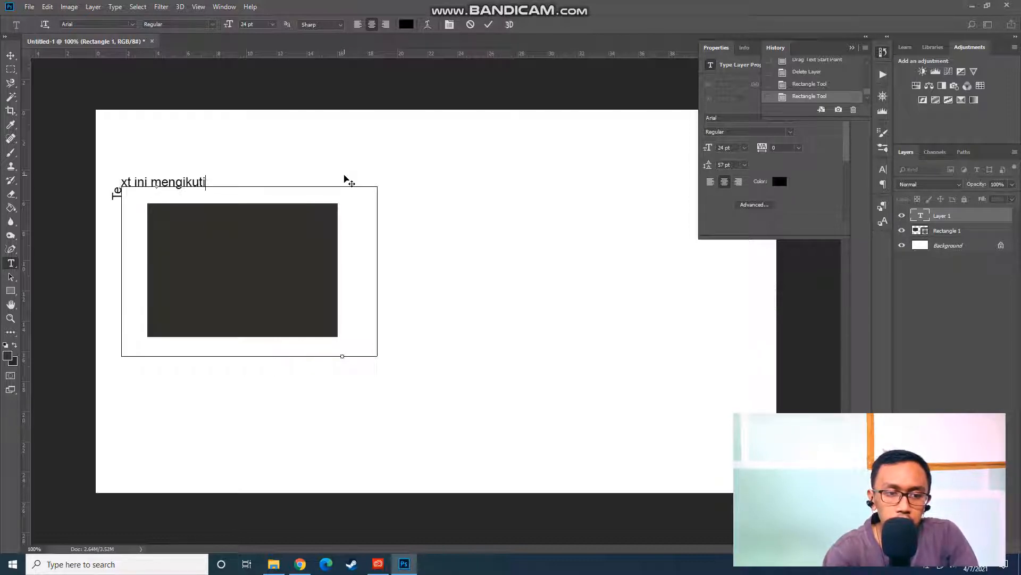
pyautogui.write(' path pa')
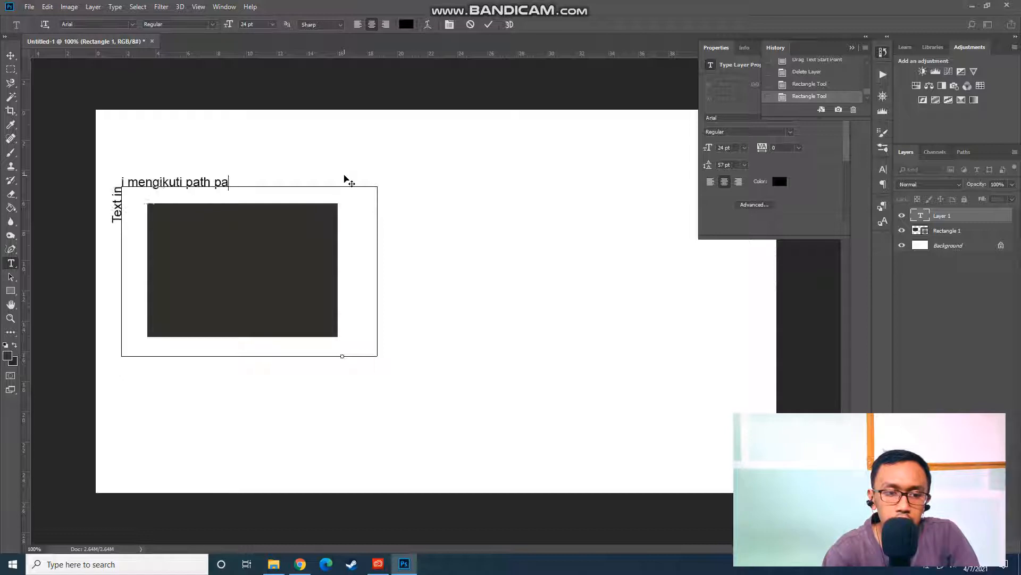
pyautogui.write('da sh')
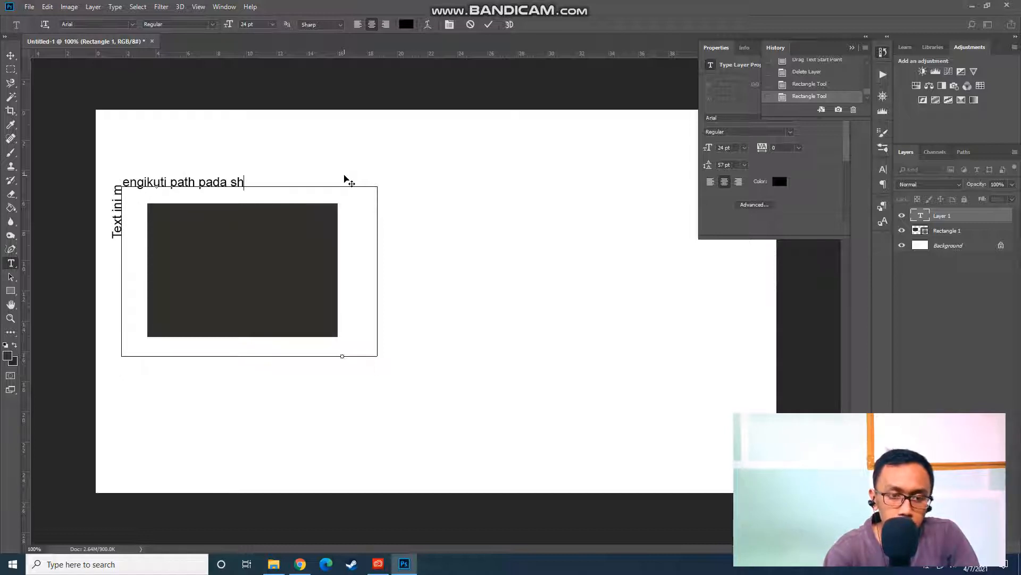
pyautogui.write('ape yang su')
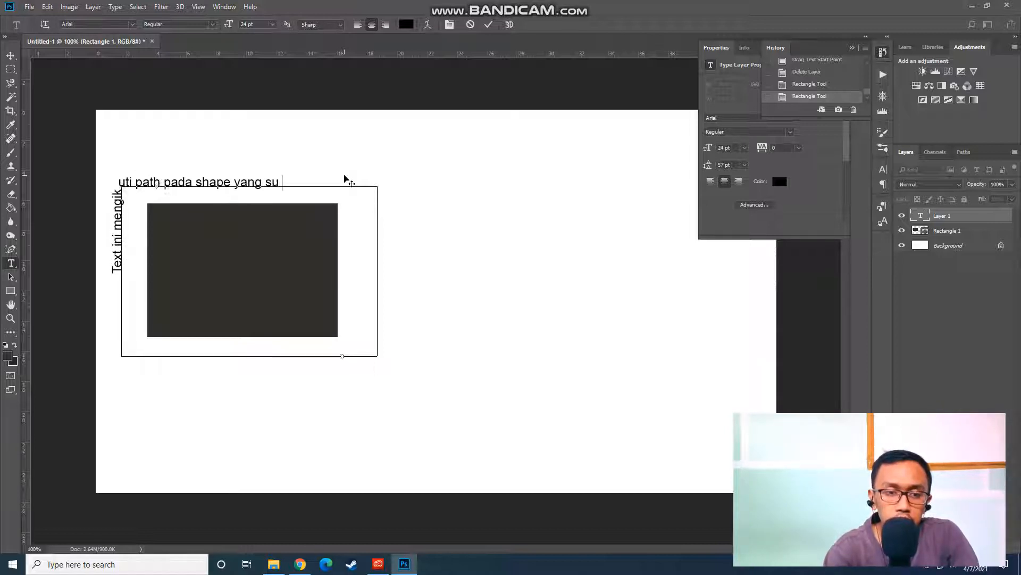
pyautogui.write('dah dibuat')
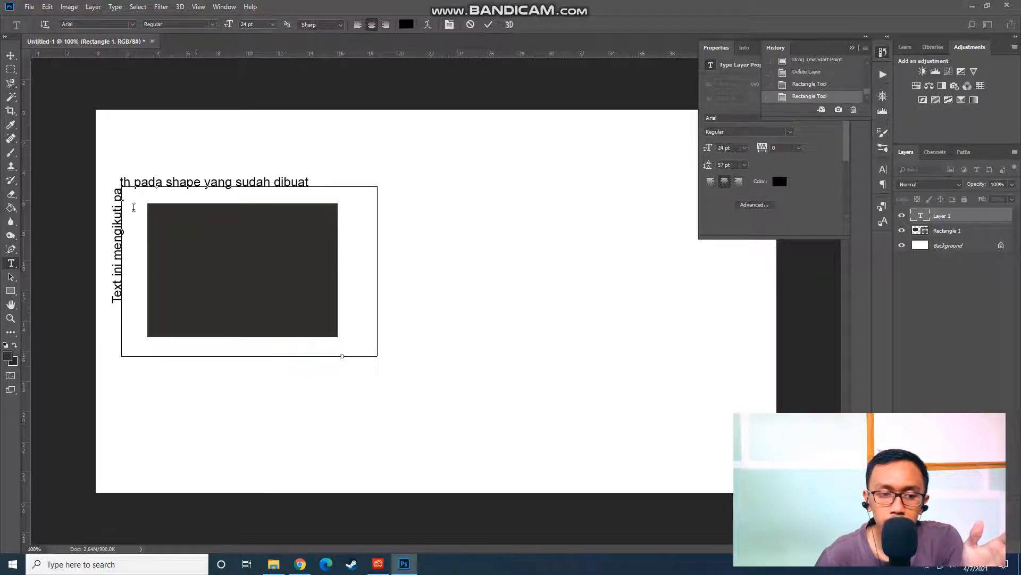
# - Shift the text's start and end points along the rectangular path with the Path Selection tool so it spans the whole upper edge
pyautogui.click(11, 276)
pyautogui.moveTo(343, 358); pyautogui.dragTo(69, 357)
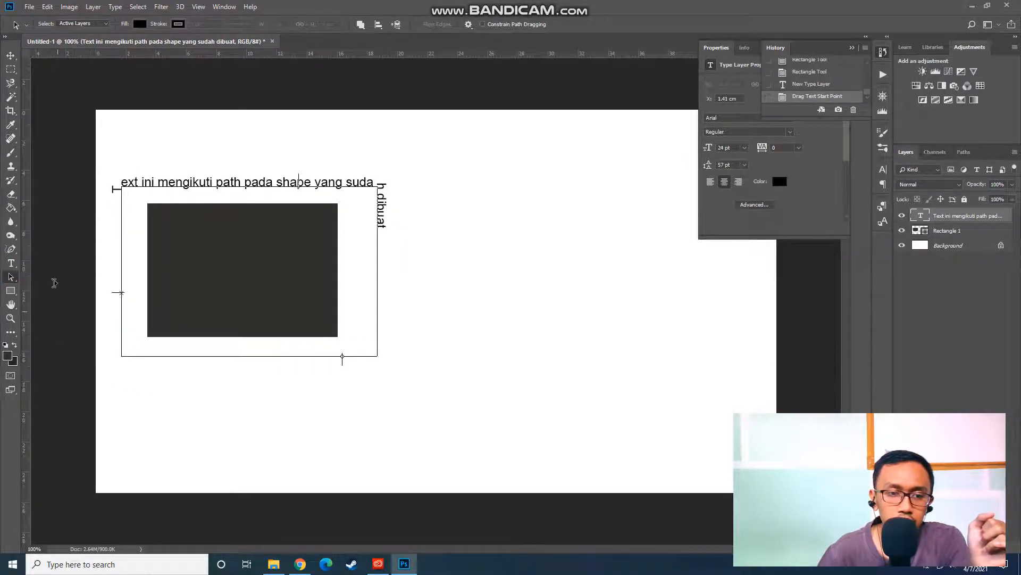
pyautogui.moveTo(53, 282); pyautogui.dragTo(103, 284)
pyautogui.click(344, 356)
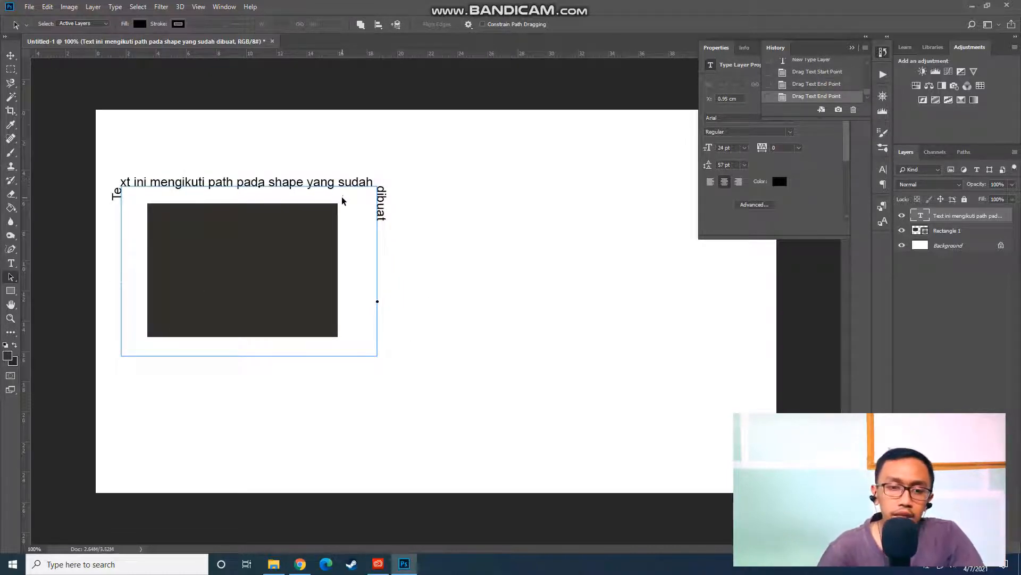
# - Draw a dark filled circle about 285 px in diameter beside the rectangle, using the Ellipse tool in Shape mode
pyautogui.click(11, 291)
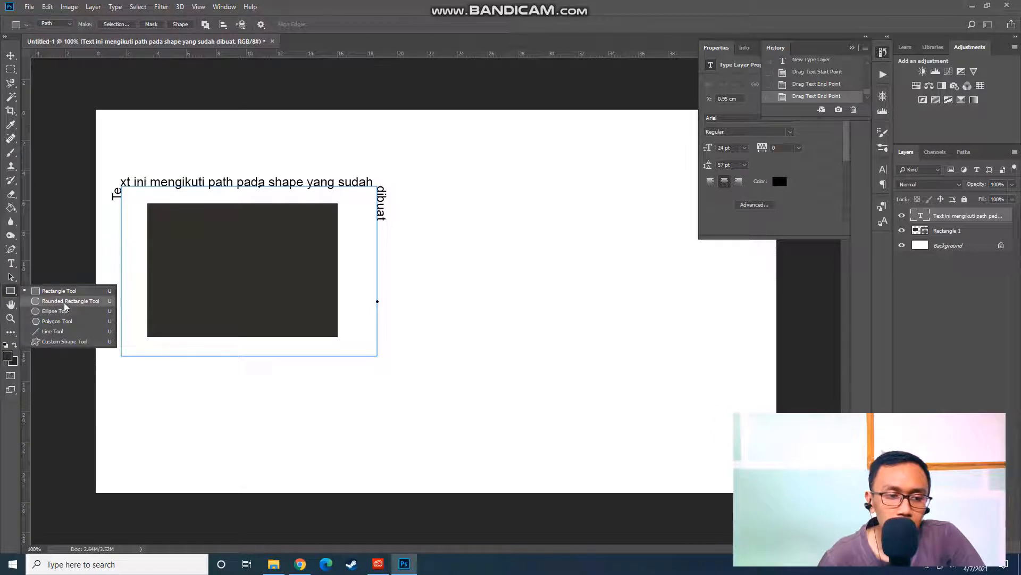
pyautogui.click(61, 311)
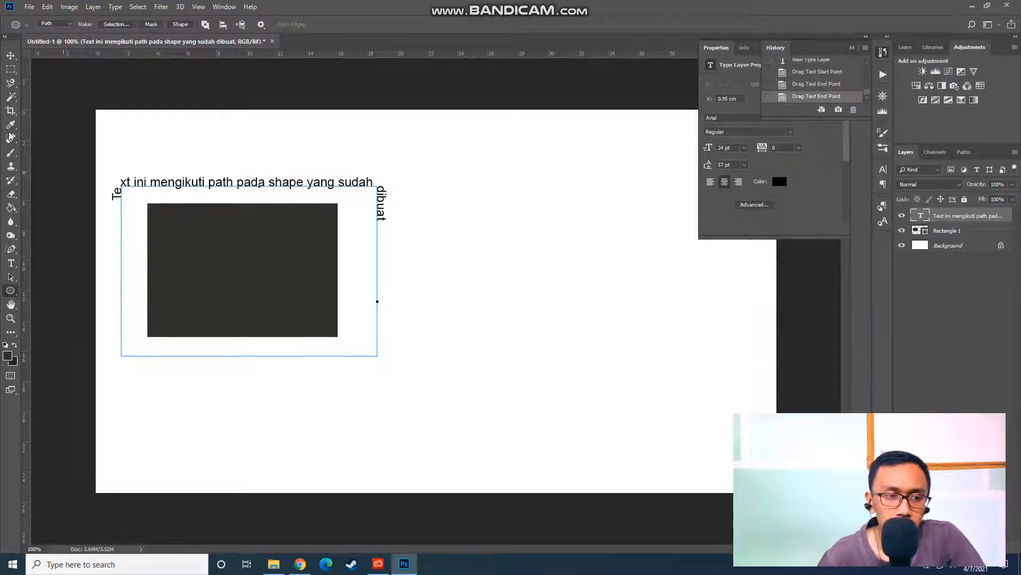
pyautogui.click(67, 25)
pyautogui.click(51, 33)
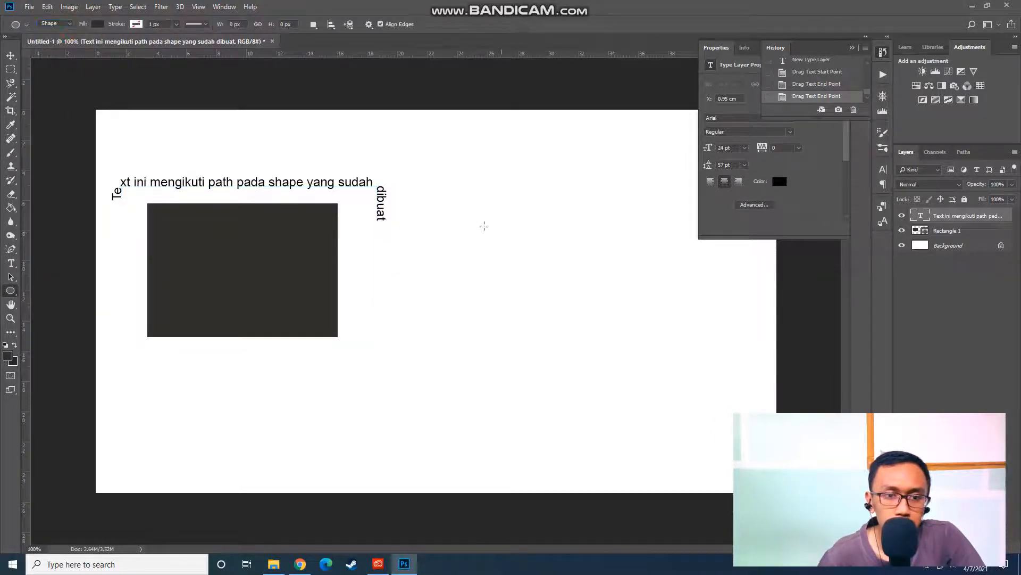
pyautogui.moveTo(452, 197); pyautogui.dragTo(628, 338)
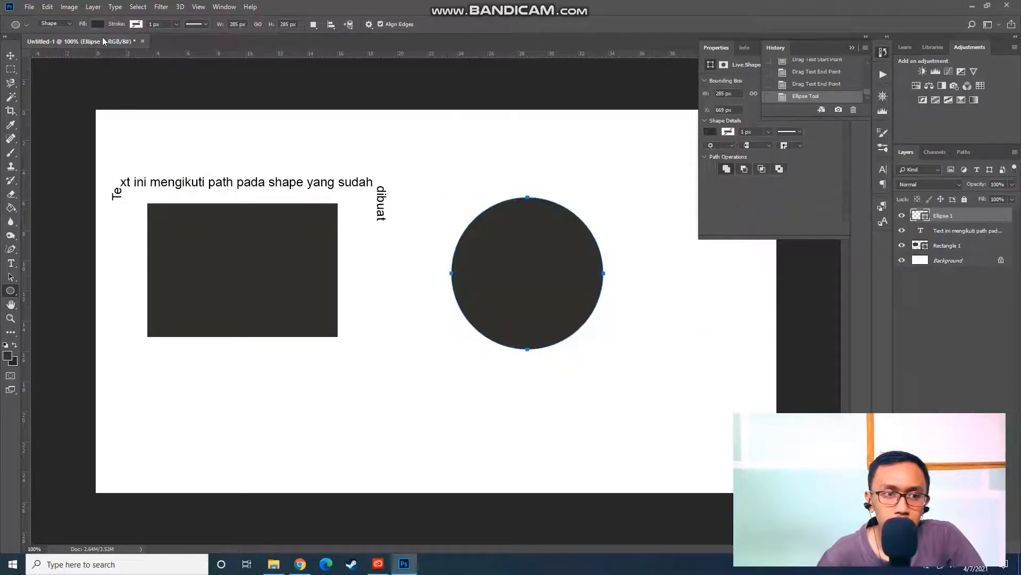
# - Draw a circular path about 349 px in diameter around the filled circle, using the Ellipse tool in Path mode
pyautogui.click(69, 24)
pyautogui.click(63, 43)
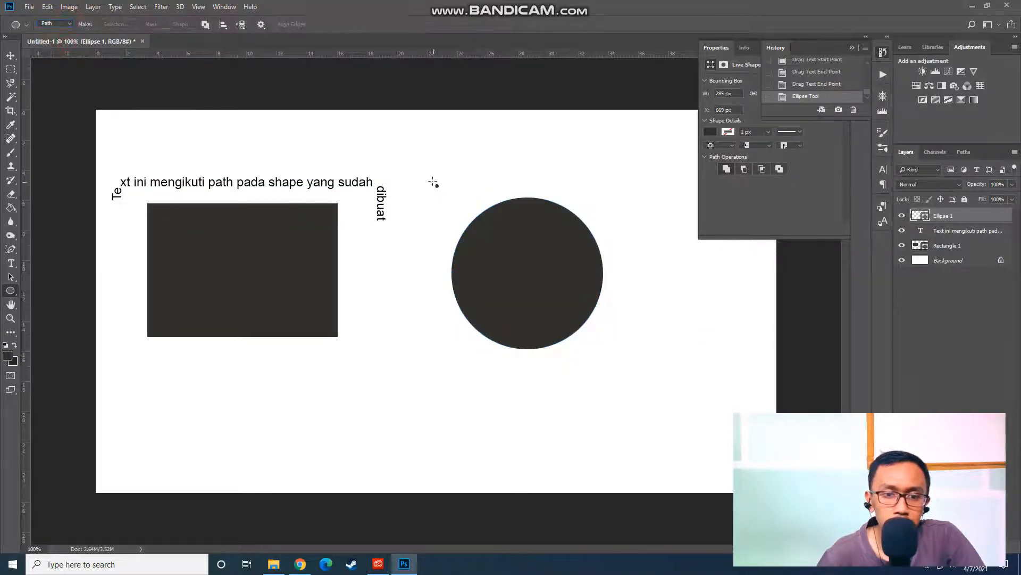
pyautogui.moveTo(433, 181); pyautogui.dragTo(655, 365)
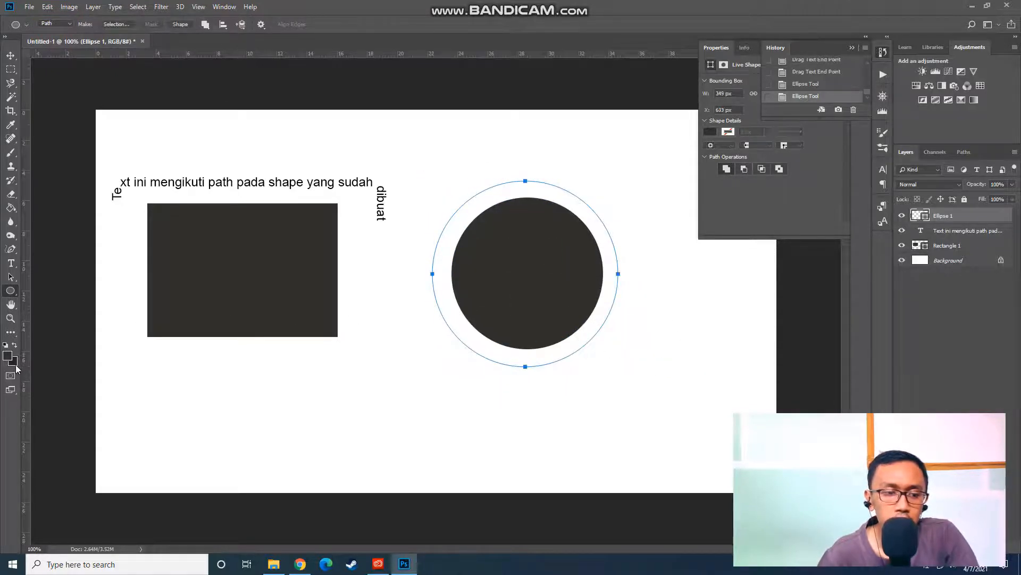
# - Add the text "Ini adalah text Circular" along the upper arc of the circular path
pyautogui.click(12, 263)
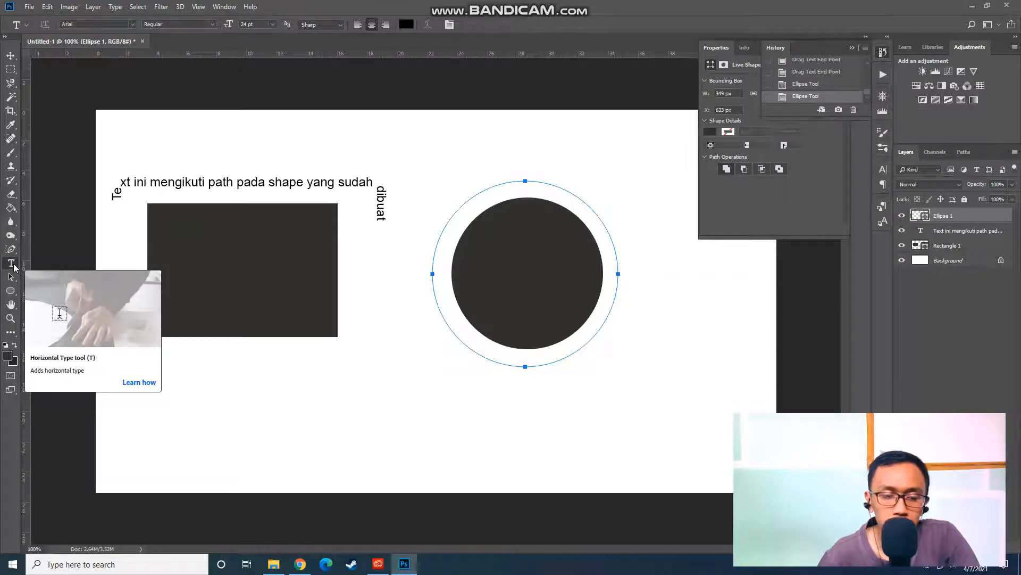
pyautogui.click(507, 182)
pyautogui.write('I')
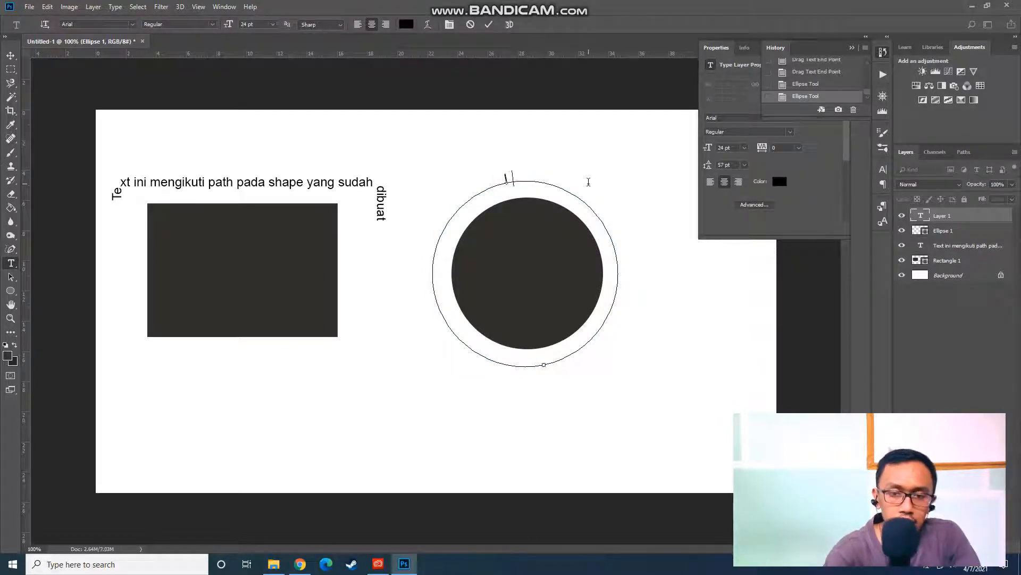
pyautogui.write('ni adalah tex')
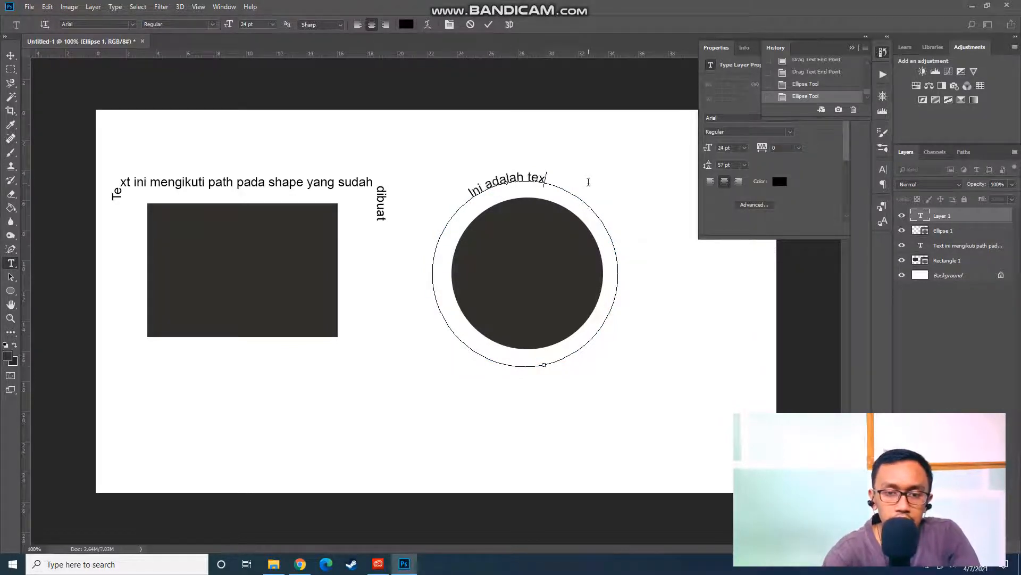
pyautogui.write('t Ciruc')
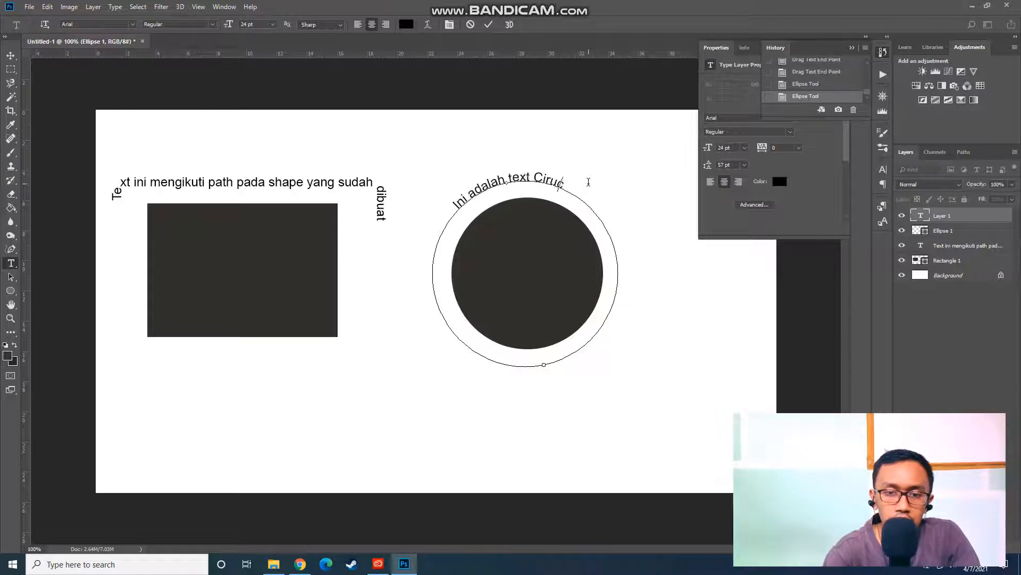
pyautogui.press('BackSpace')
pyautogui.press('BackSpace')
pyautogui.write('cula')
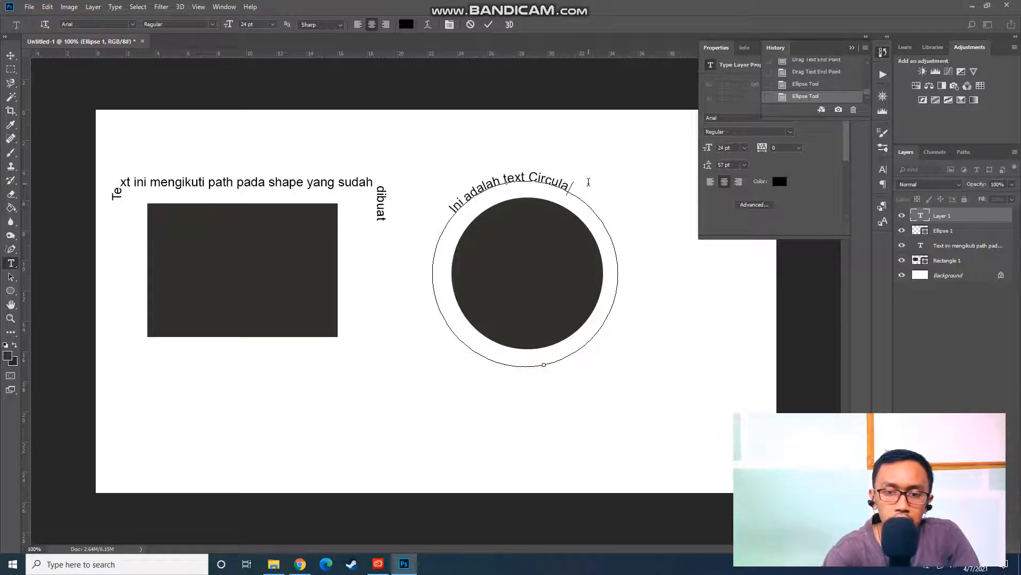
pyautogui.write('r')
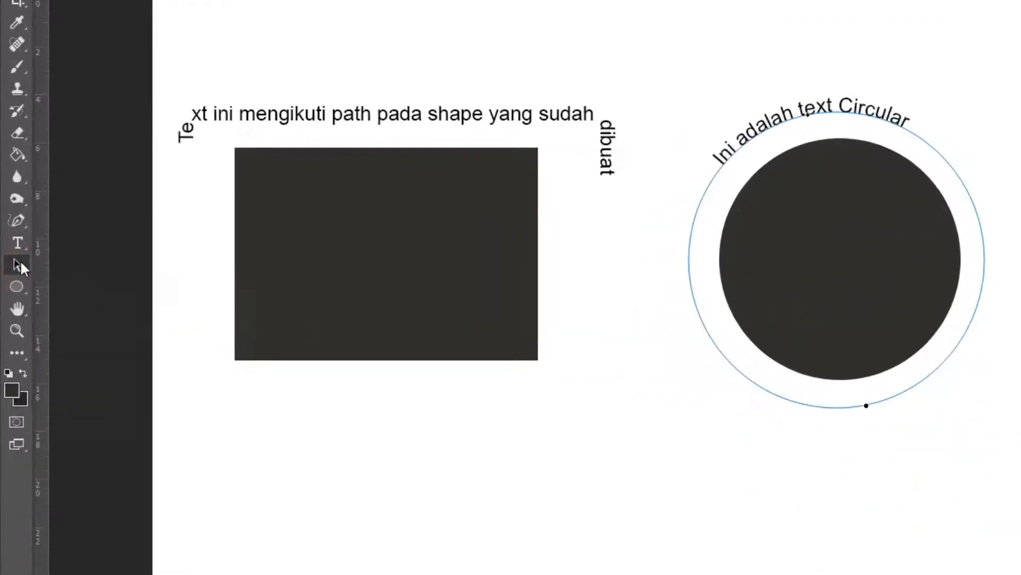
# - Slide the circular text clockwise along its path with the Path Selection tool so it sits centred above the circle
pyautogui.rightClick(11, 277)
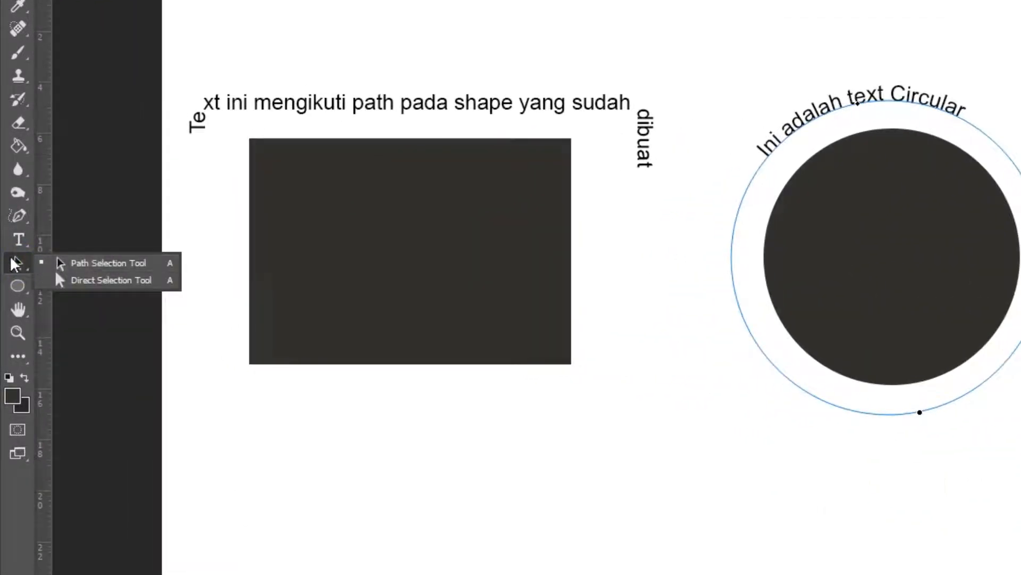
pyautogui.click(119, 266)
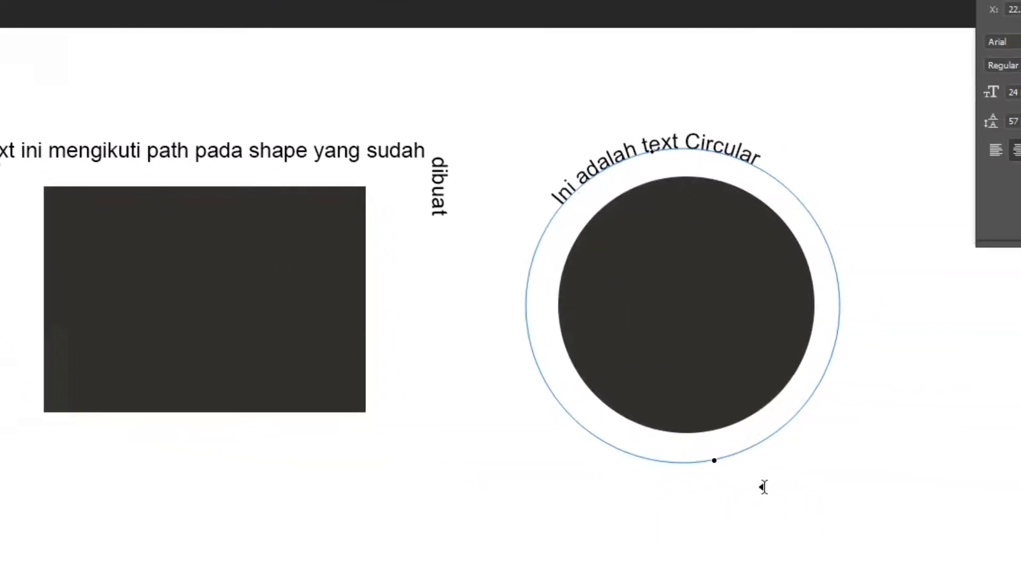
pyautogui.moveTo(716, 464); pyautogui.dragTo(612, 453)
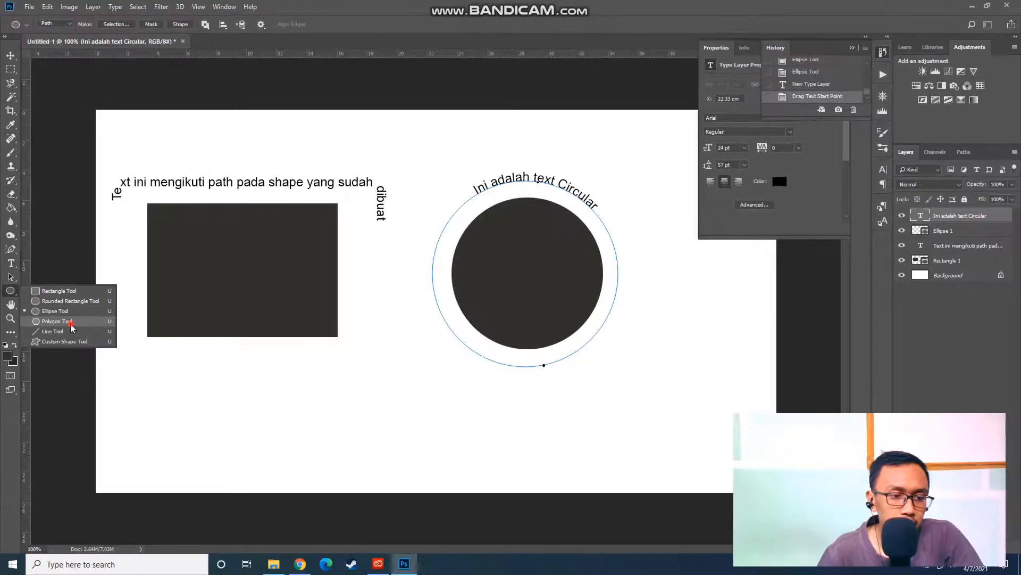
# - Draw a pentagonal path with the Polygon tool in Path mode and move it into the gap below and between the two shapes
pyautogui.click(70, 324)
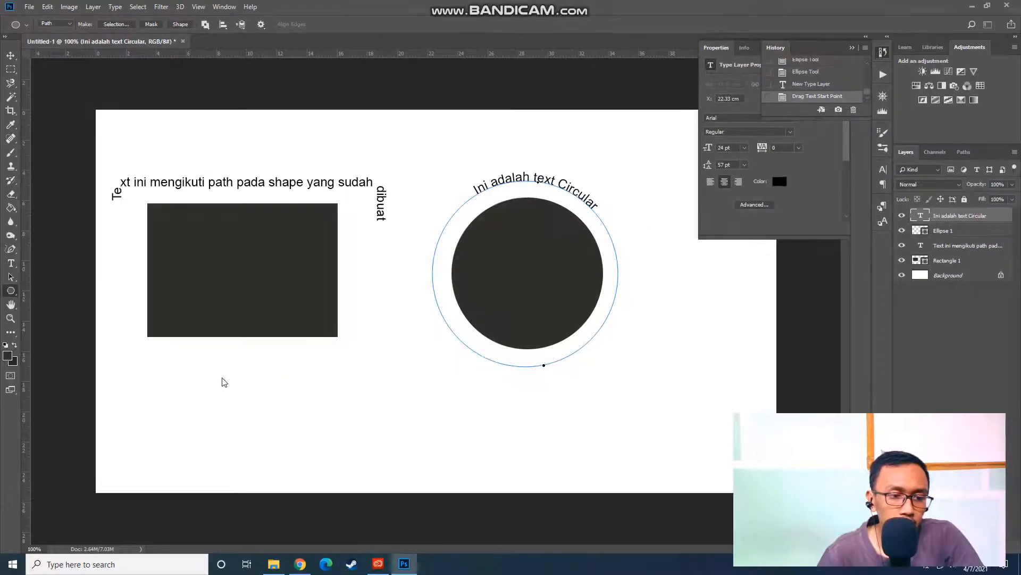
pyautogui.click(68, 25)
pyautogui.click(68, 25)
pyautogui.moveTo(160, 376); pyautogui.dragTo(211, 452)
pyautogui.click(12, 277)
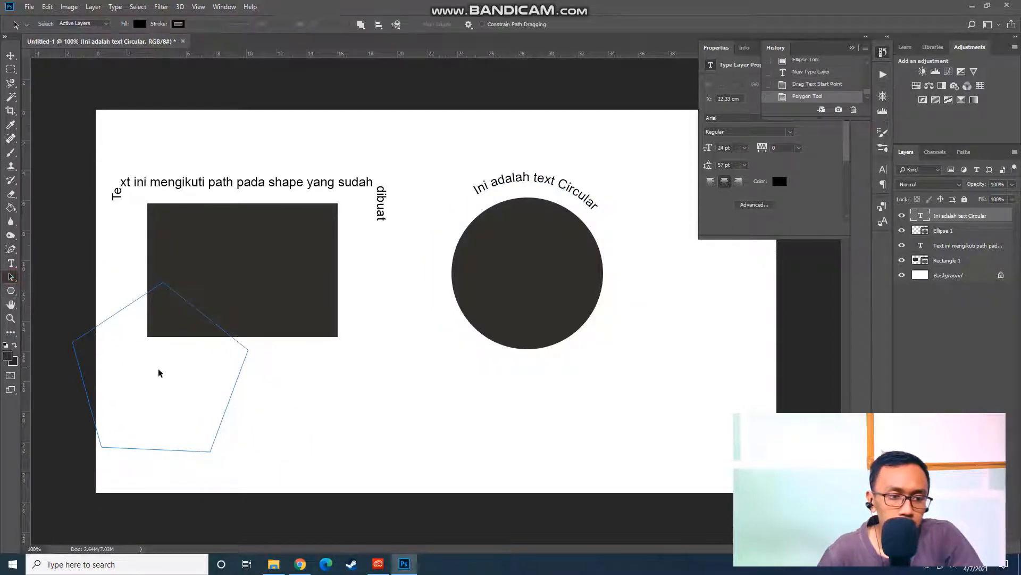
pyautogui.moveTo(161, 368); pyautogui.dragTo(412, 392)
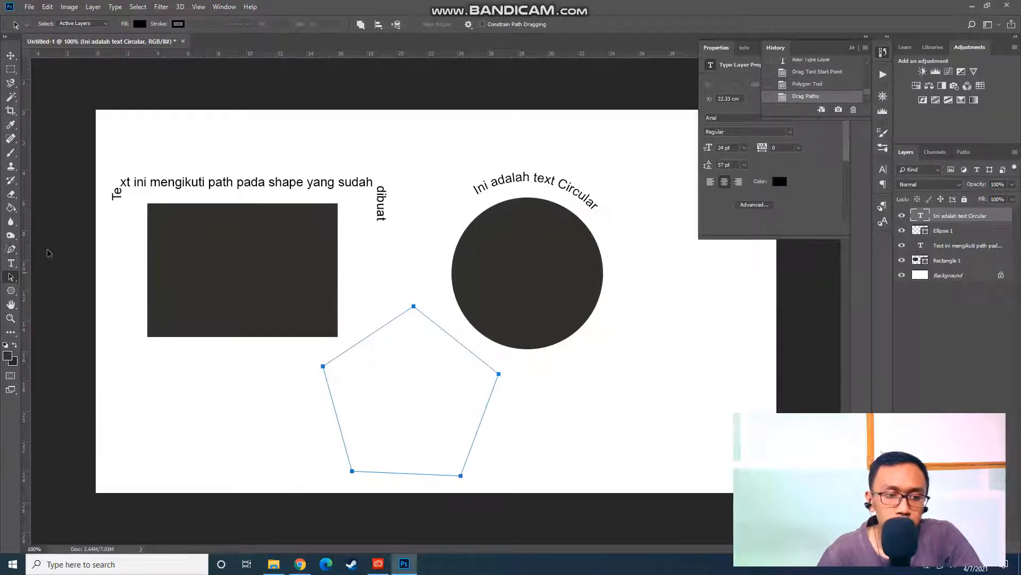
# - Add the text "Text ini mengikuti path yang kita gunakan" along the pentagonal path, starting from its upper-left side
pyautogui.click(11, 262)
pyautogui.click(365, 337)
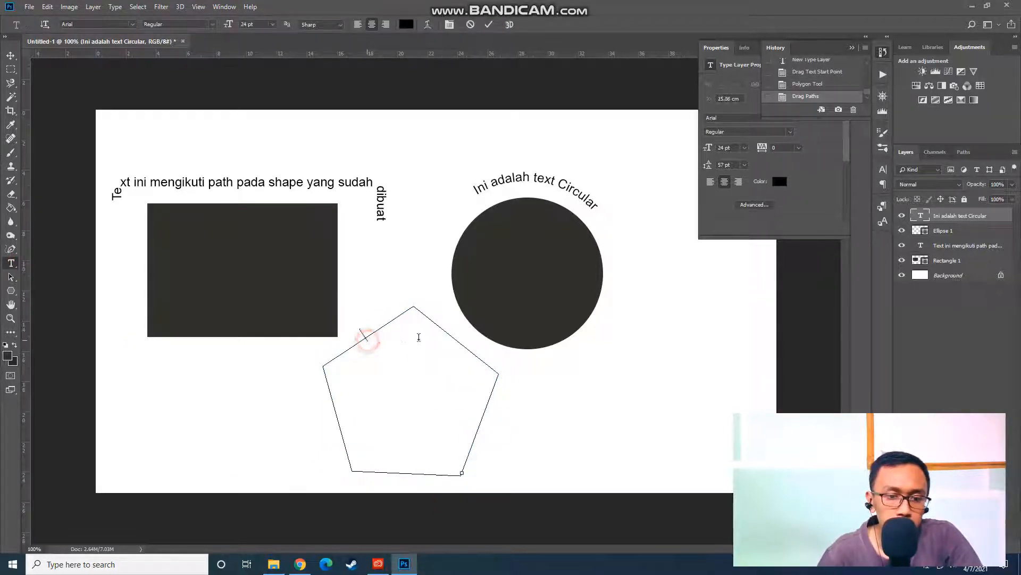
pyautogui.write('Text')
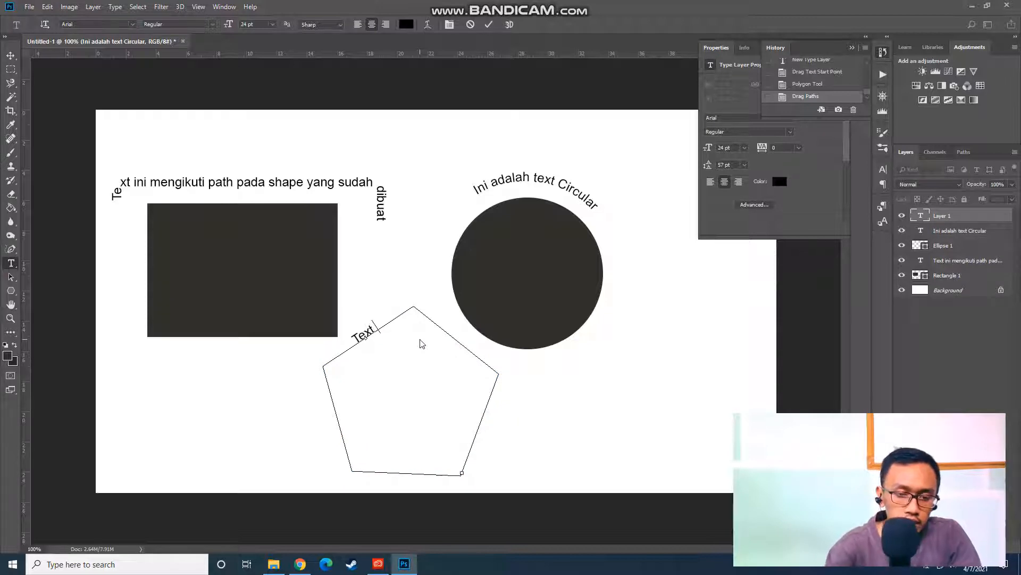
pyautogui.write(' ini mengu')
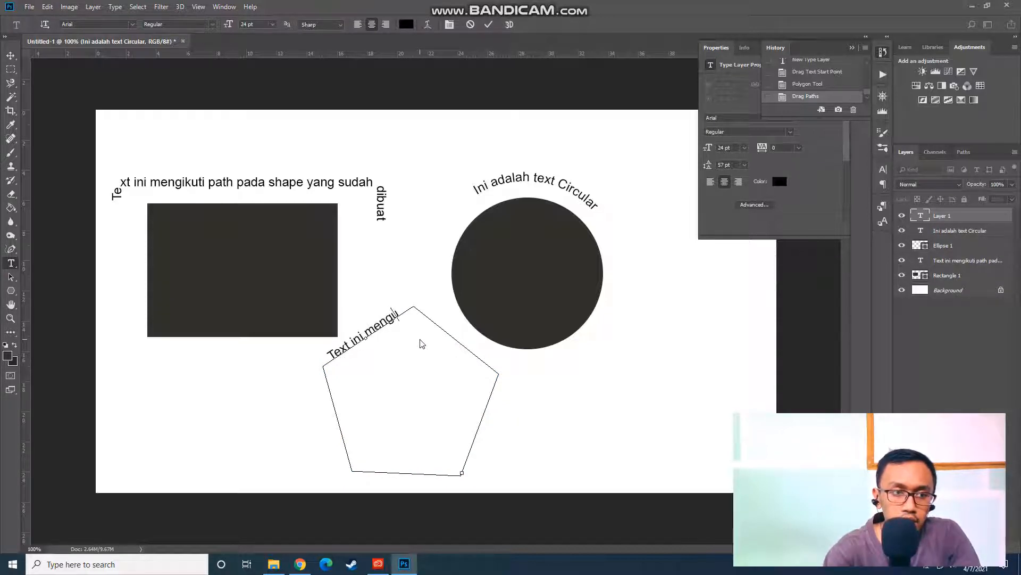
pyautogui.write('kuti')
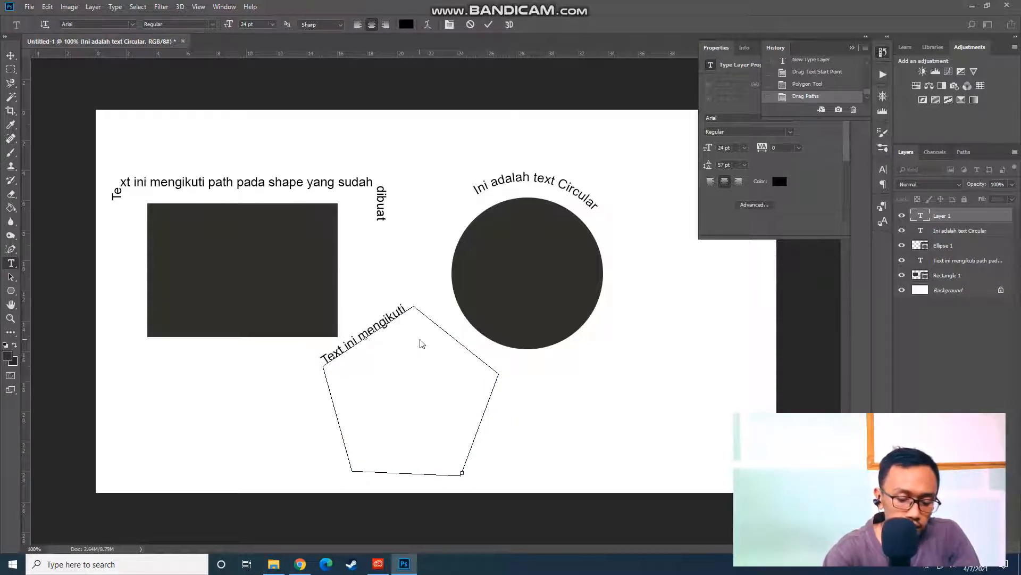
pyautogui.write(' path')
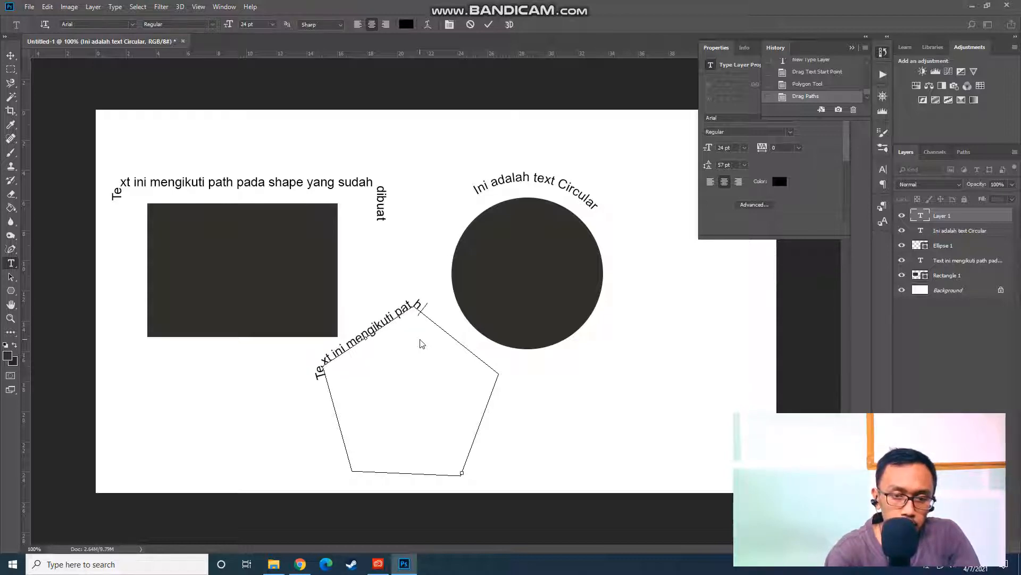
pyautogui.write(' yang kita')
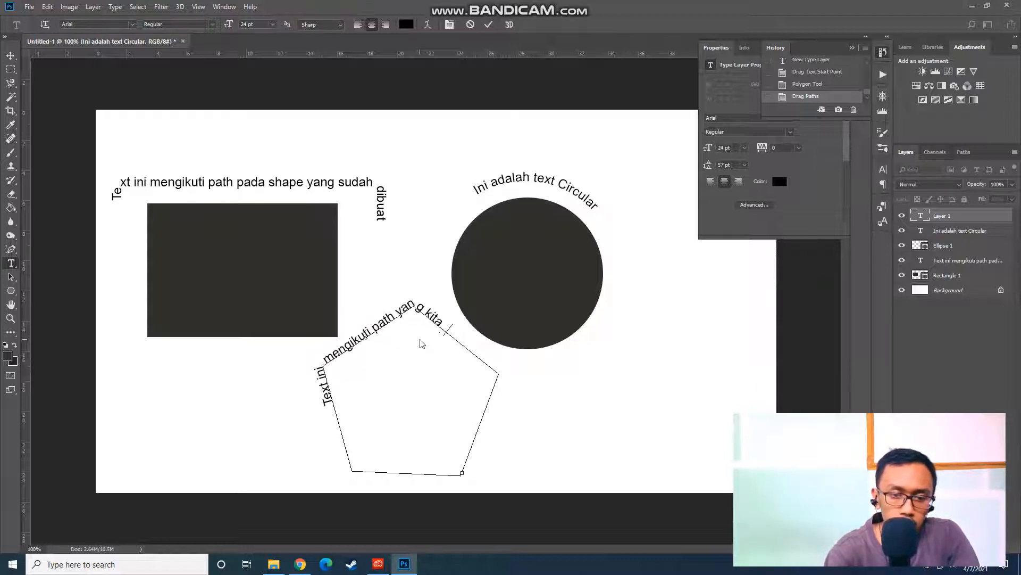
pyautogui.write(' gunakan')
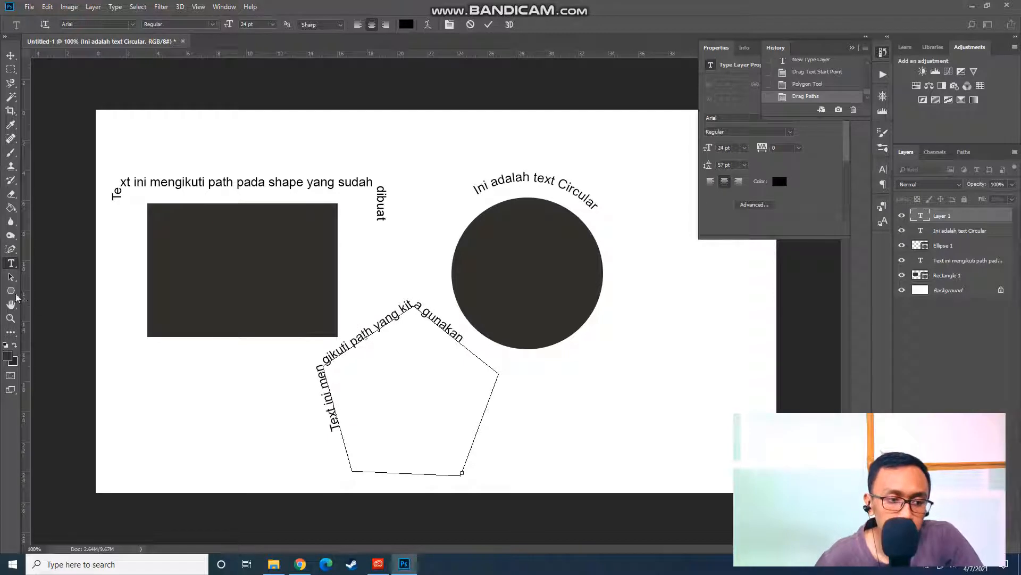
# - Slide the pentagon's text along its path with the Path Selection tool so it spans the two upper sides
pyautogui.click(11, 276)
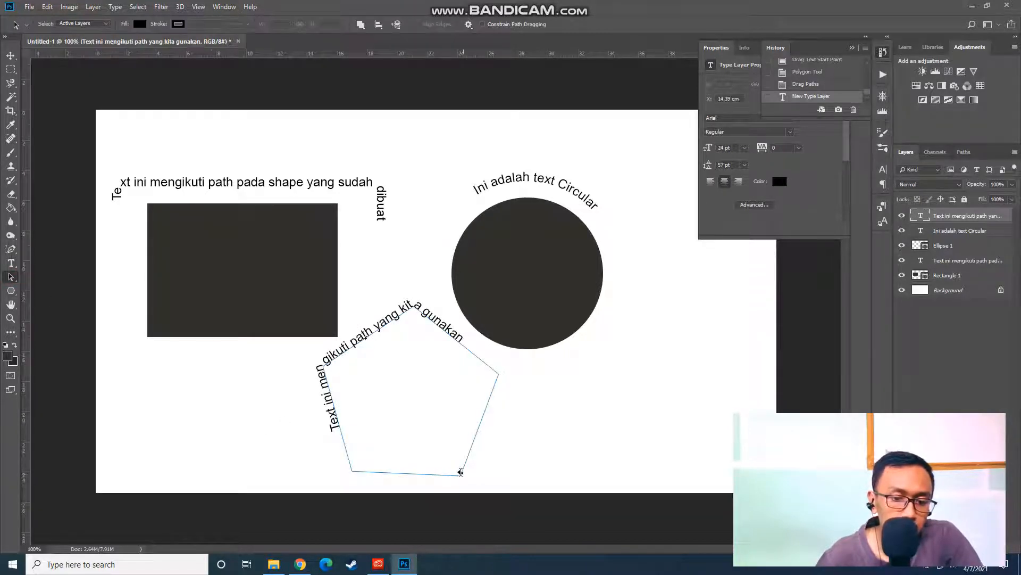
pyautogui.moveTo(463, 472); pyautogui.dragTo(336, 379)
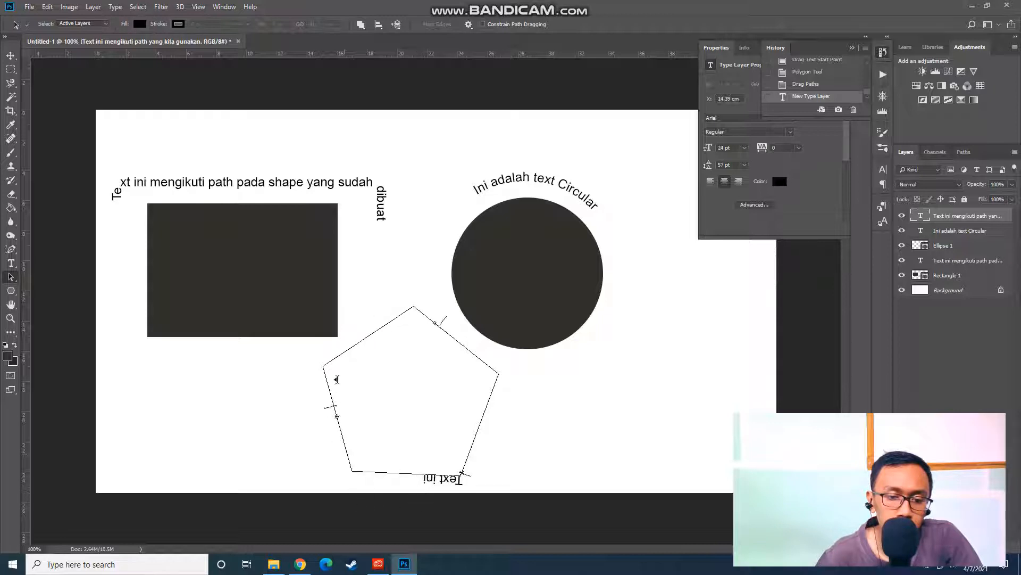
pyautogui.moveTo(416, 319)
pyautogui.mouseDown()
pyautogui.moveTo(481, 363)
pyautogui.moveTo(553, 321)
pyautogui.mouseUp()
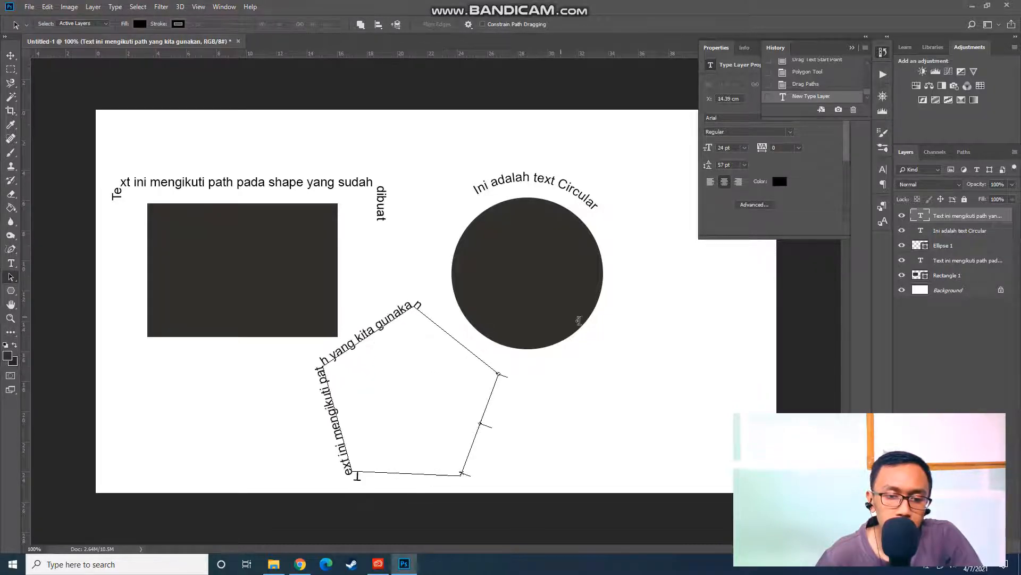
pyautogui.moveTo(561, 424); pyautogui.dragTo(559, 431)
pyautogui.moveTo(357, 475); pyautogui.dragTo(353, 426)
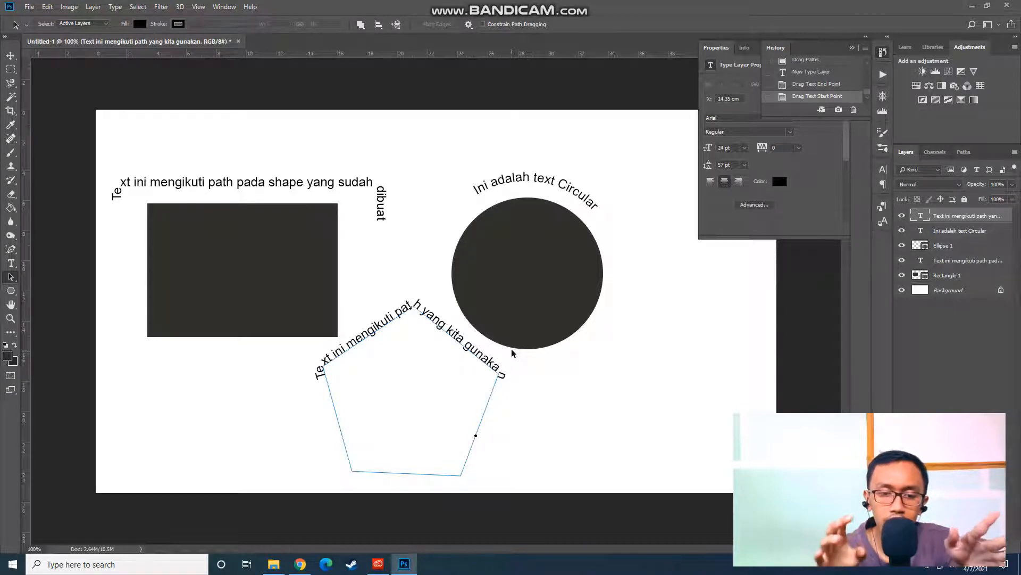
# - Draw a diagonal line path with the Line tool, sloping down to the right in the space above and between the rectangle and circle
pyautogui.rightClick(10, 291)
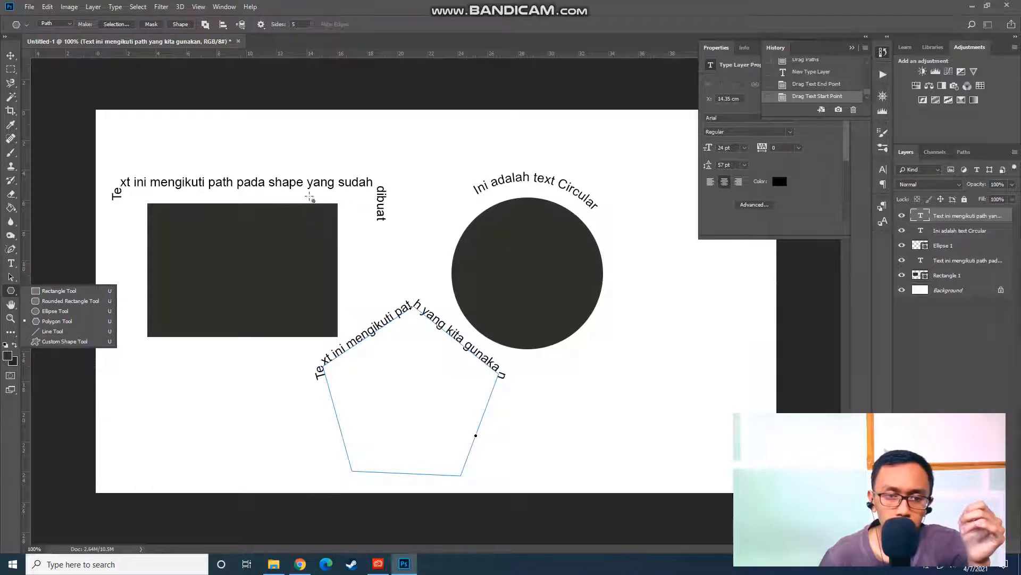
pyautogui.click(52, 331)
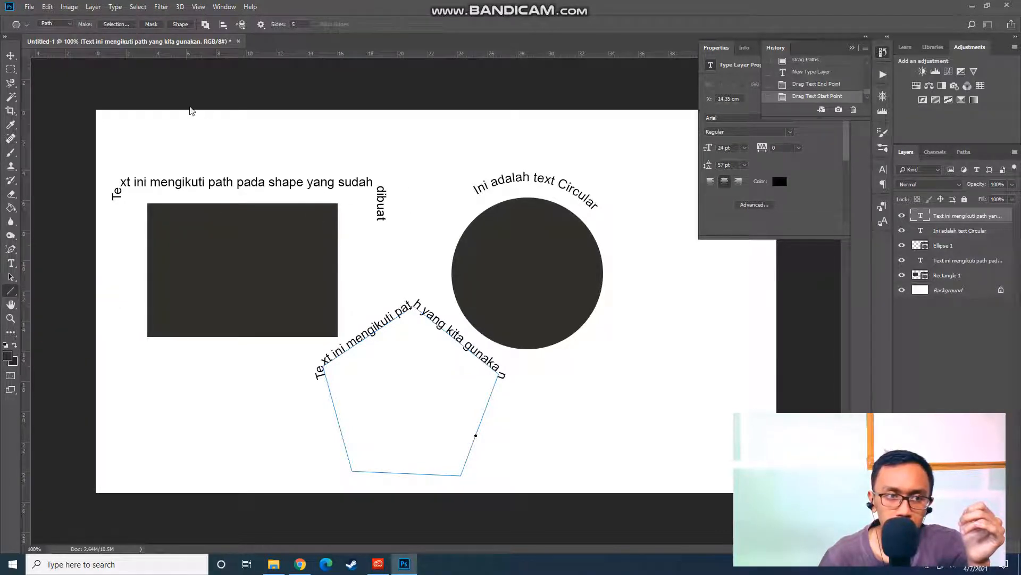
pyautogui.moveTo(365, 123); pyautogui.dragTo(446, 201)
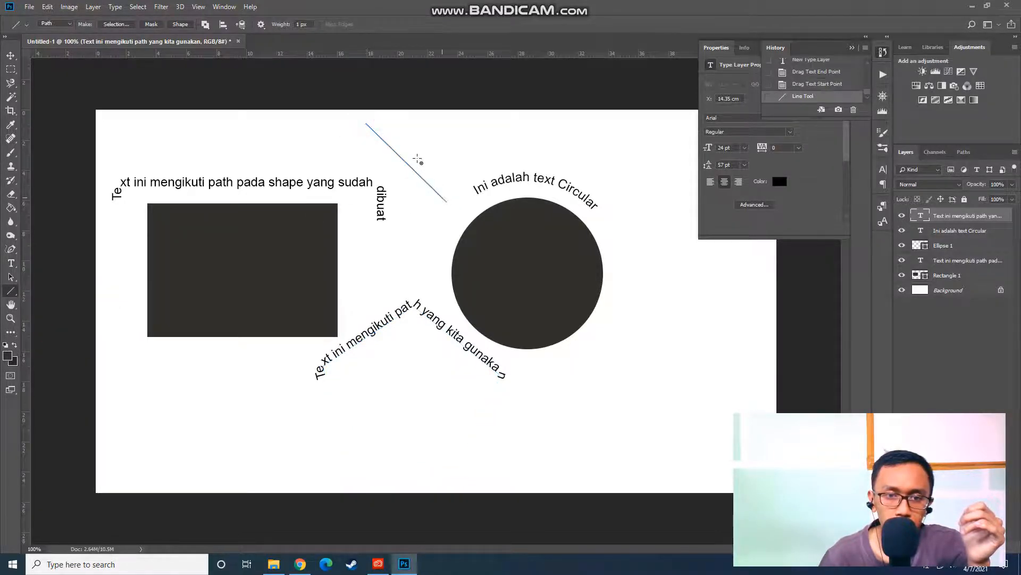
# - Add the text "Ini text custom" along the diagonal line path
pyautogui.click(10, 263)
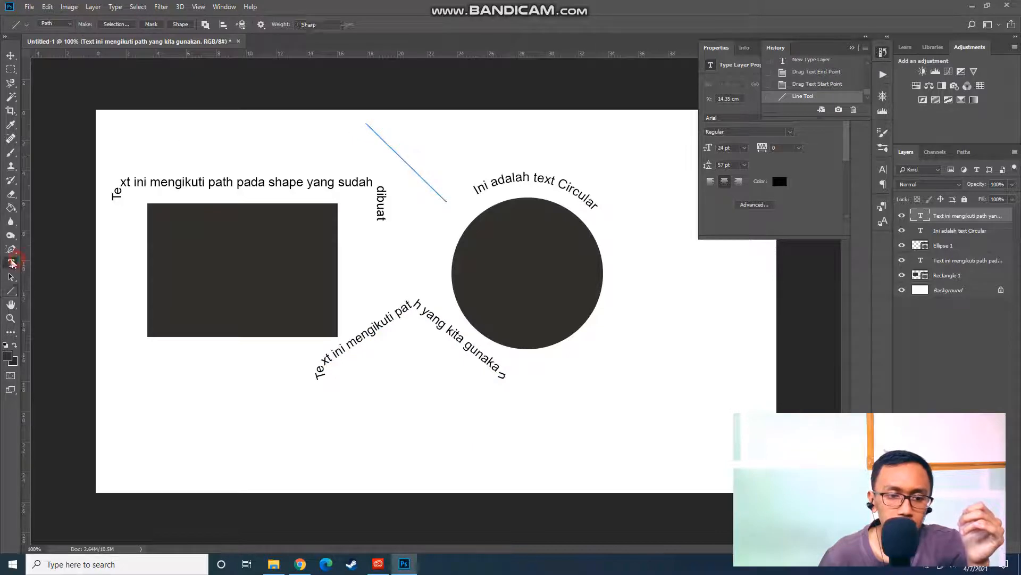
pyautogui.click(375, 131)
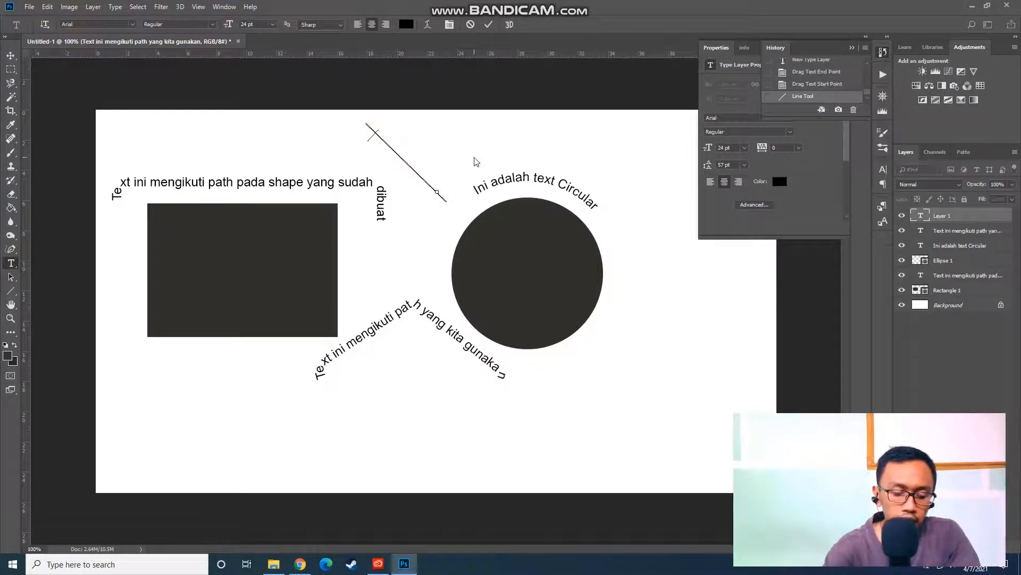
pyautogui.write('Ini tex')
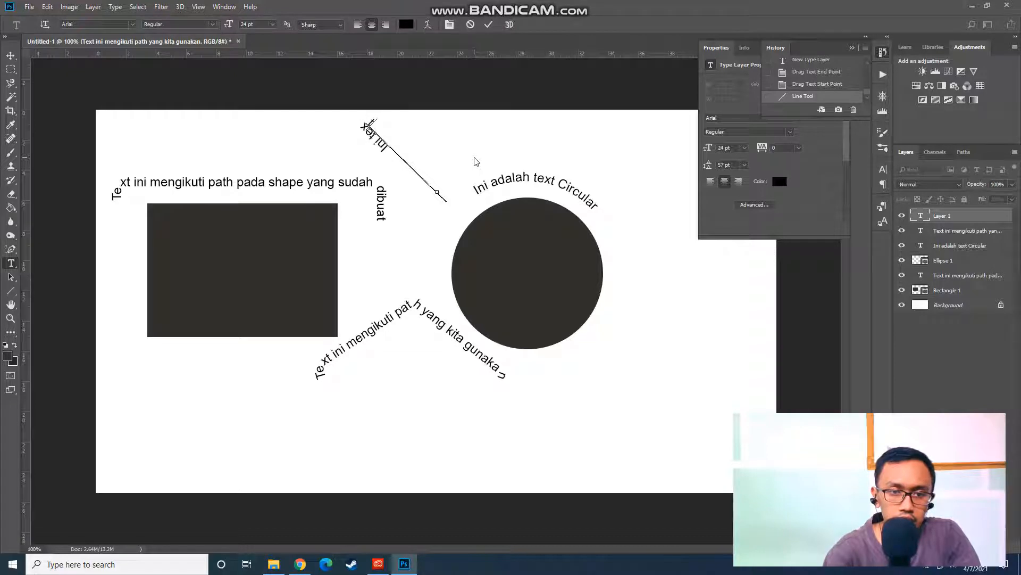
pyautogui.write('t custom')
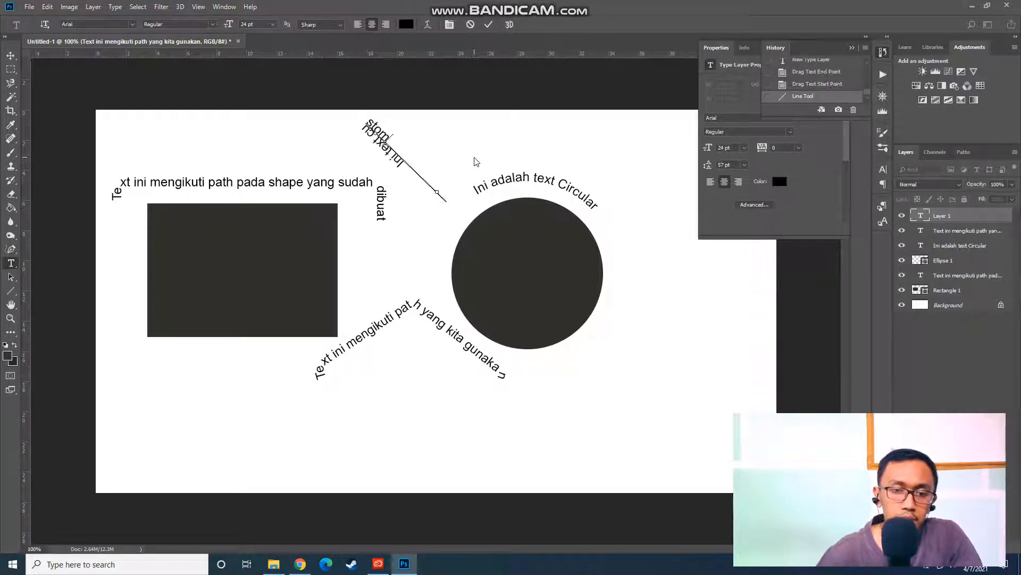
# - Flip and slide the diagonal text with the Path Selection tool so it reads downward along the upper side of the line
pyautogui.click(12, 275)
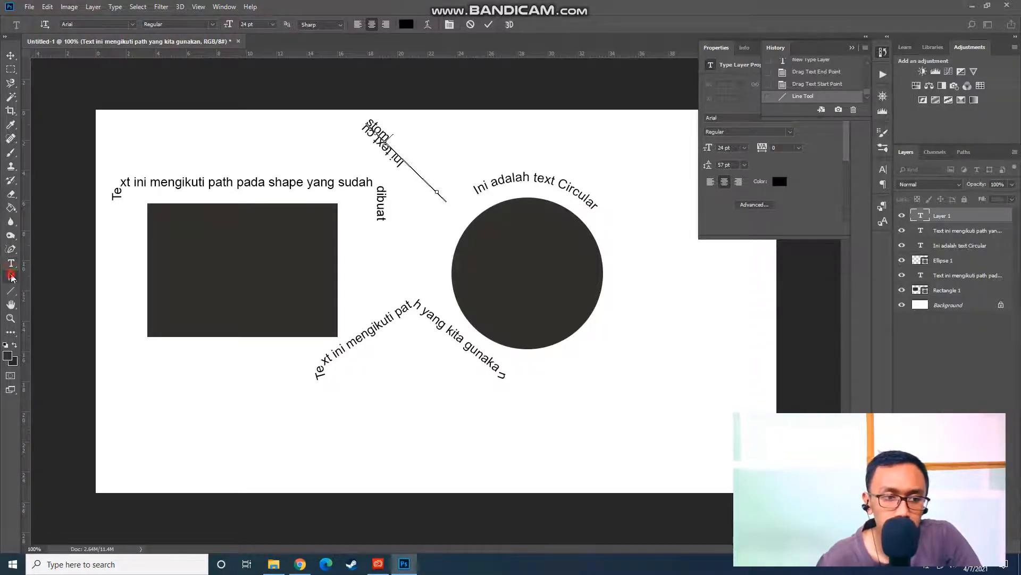
pyautogui.moveTo(437, 195)
pyautogui.mouseDown()
pyautogui.moveTo(423, 181)
pyautogui.moveTo(446, 183)
pyautogui.moveTo(418, 189)
pyautogui.moveTo(395, 173)
pyautogui.moveTo(394, 139)
pyautogui.moveTo(430, 114)
pyautogui.moveTo(410, 211)
pyautogui.moveTo(338, 155)
pyautogui.moveTo(351, 159)
pyautogui.mouseUp()
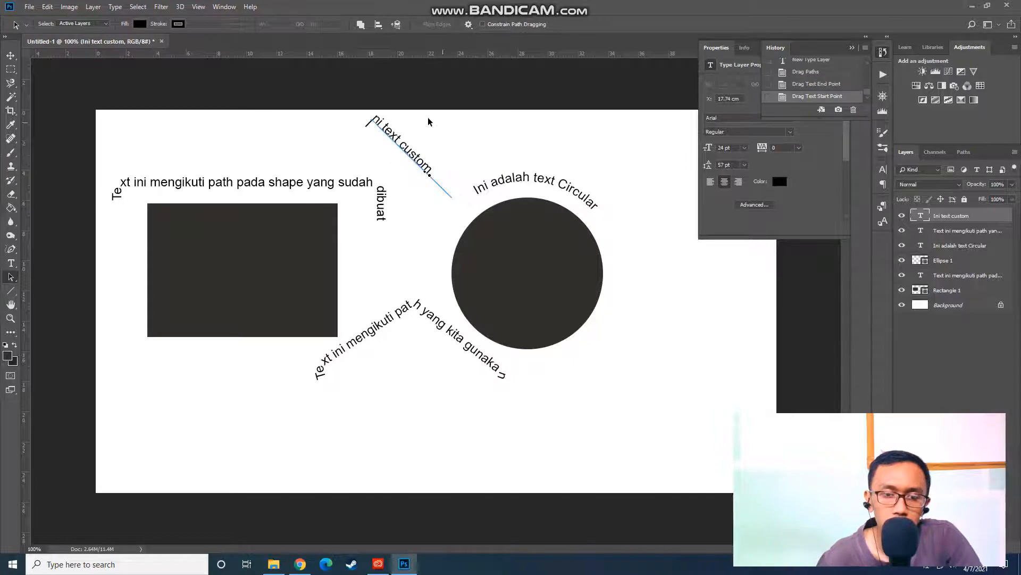
pyautogui.click(8, 57)
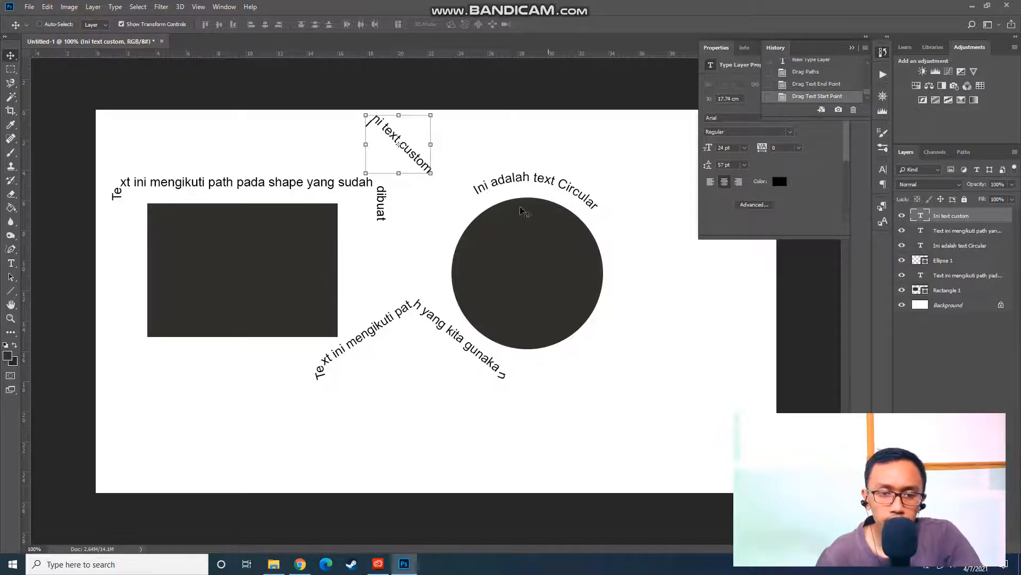
# - Append "ini text persegi empat" to the text around the rectangle, and duplicate the whole text to fill more of the path
pyautogui.press('t')
pyautogui.click(381, 220)
pyautogui.write('ini')
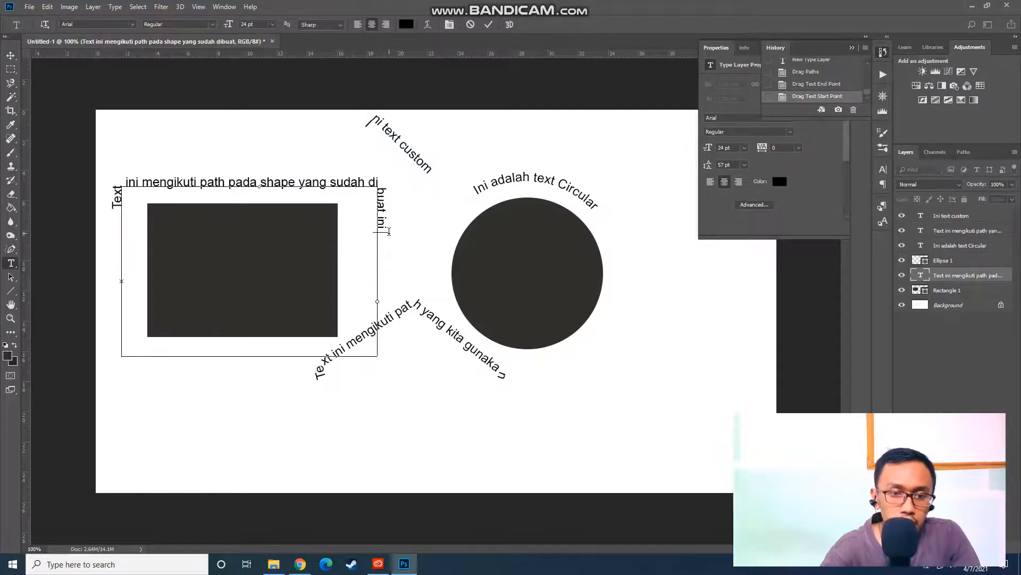
pyautogui.write(' text persegi empat')
pyautogui.hotkey('ctrl', 'a')
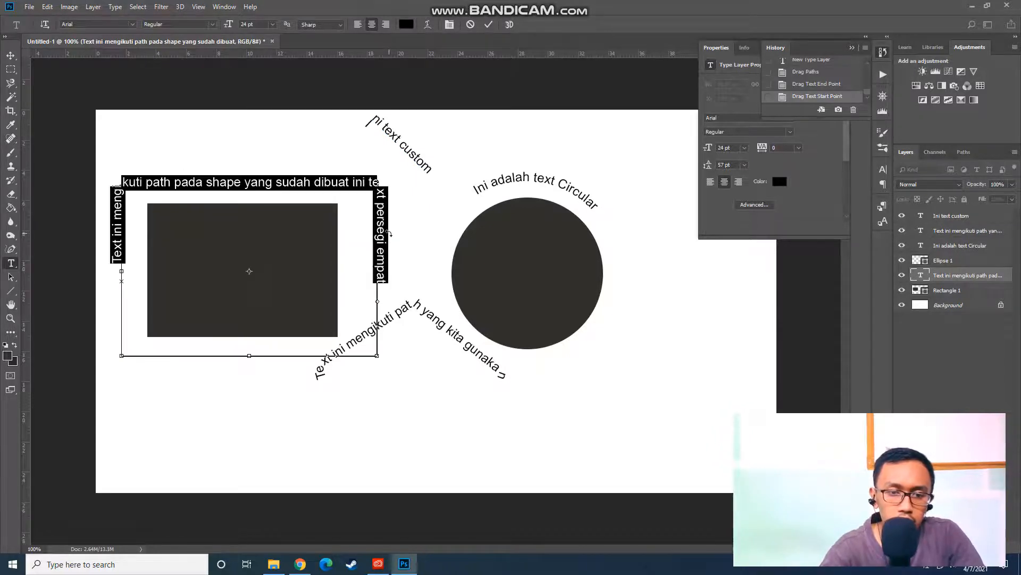
# - Move the rectangle text's start point around to the path's right side so the text wraps all four sides
pyautogui.click(11, 276)
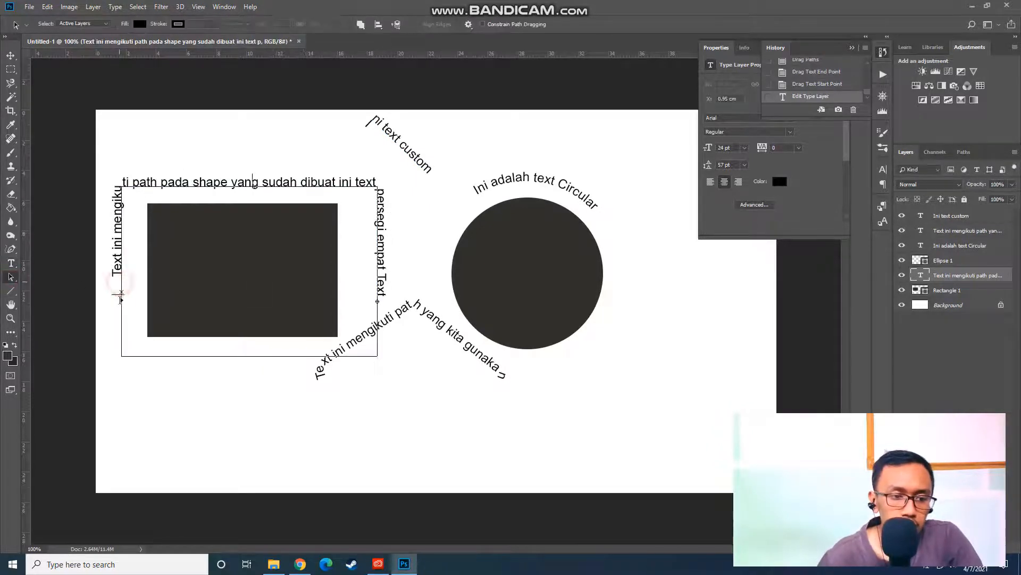
pyautogui.moveTo(120, 282); pyautogui.dragTo(380, 319)
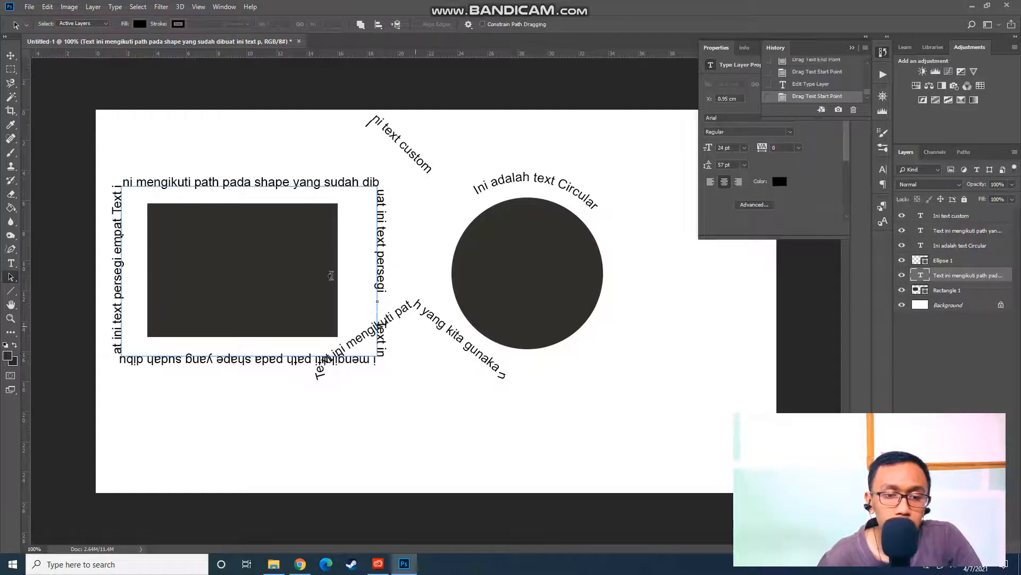
# - Hide the pentagon's text layer, which overlaps the lower-right corner of the rectangle's text
pyautogui.press('z')
pyautogui.click(365, 311)
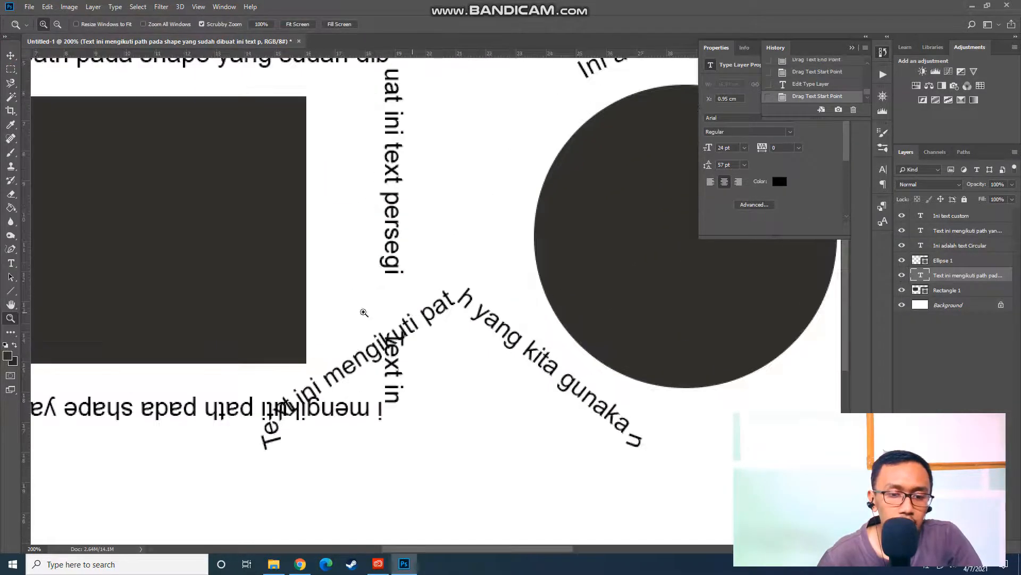
pyautogui.click(16, 56)
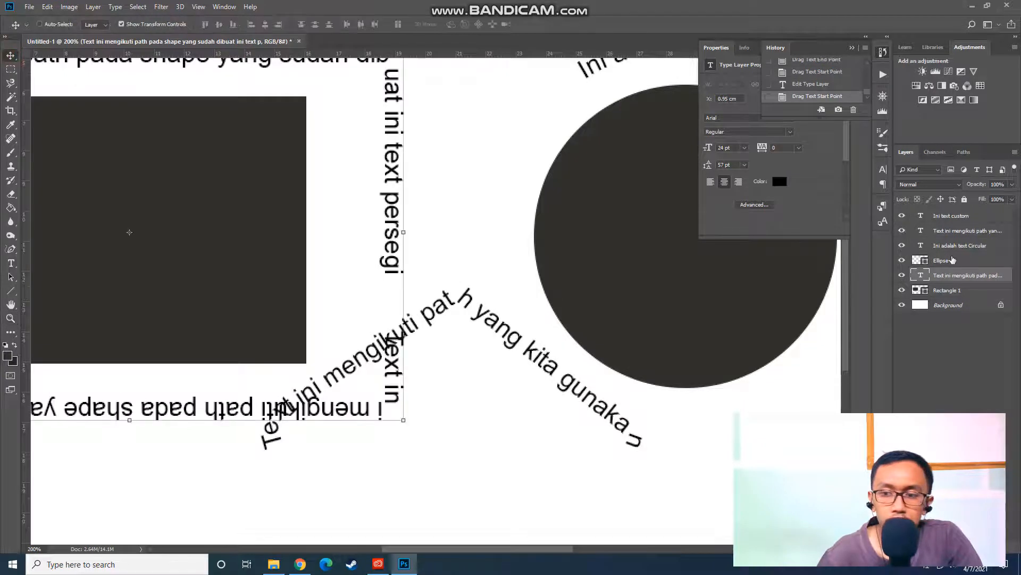
pyautogui.click(902, 232)
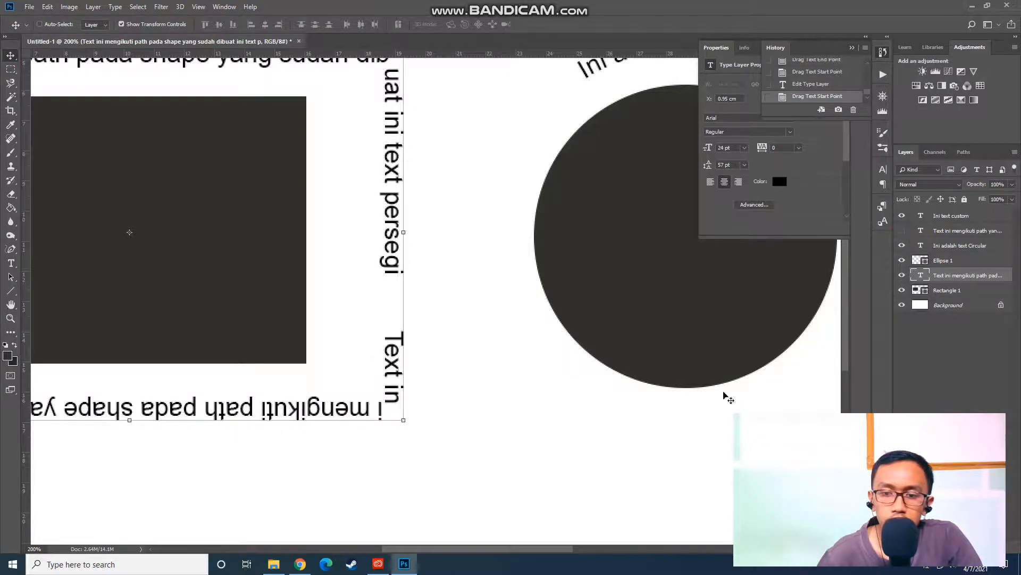
# - Fine-tune the rectangle text's start point with the Path Selection tool so it sits just below the end point on the right side
pyautogui.click(11, 280)
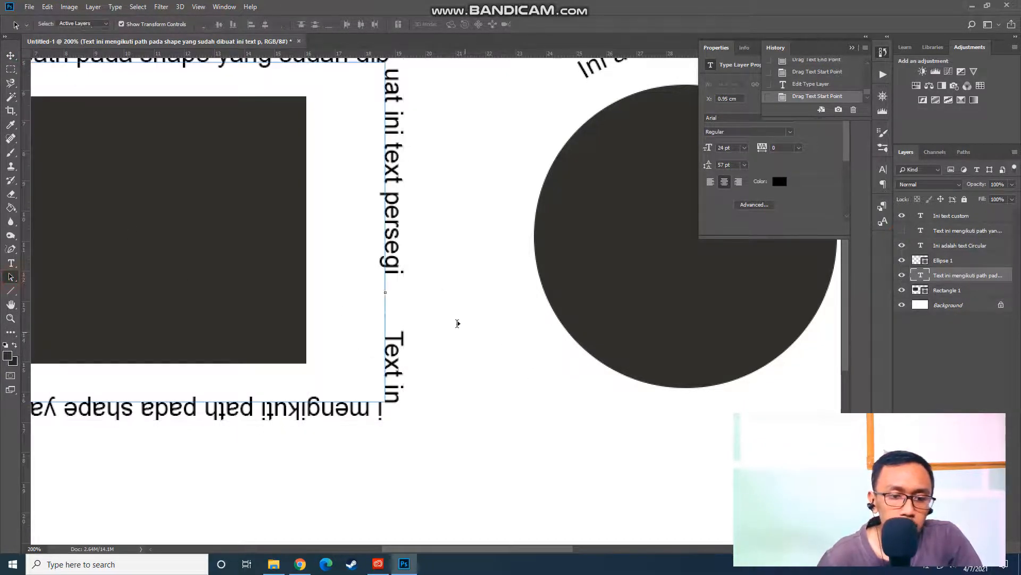
pyautogui.moveTo(386, 293); pyautogui.dragTo(392, 307)
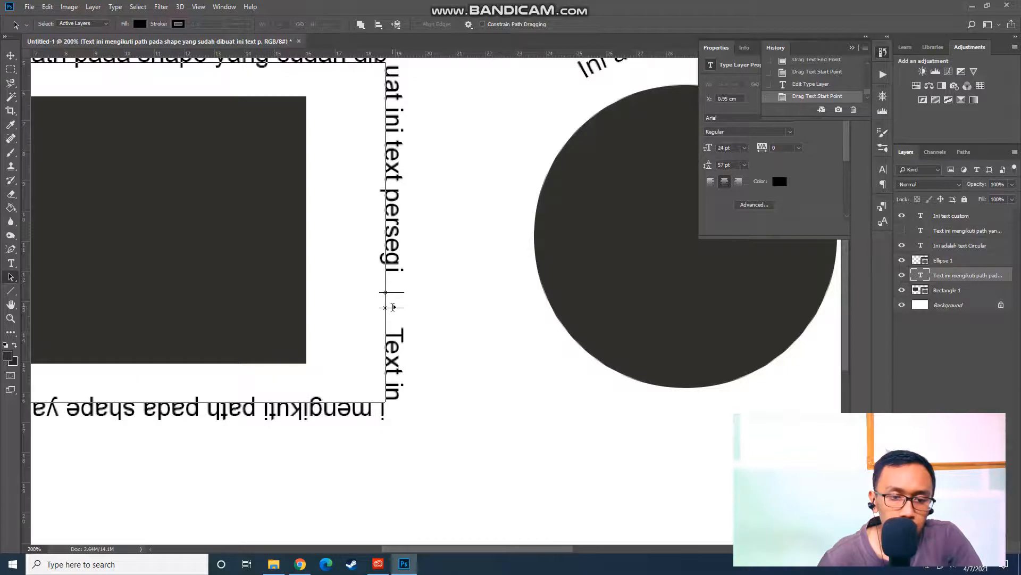
pyautogui.moveTo(396, 367); pyautogui.dragTo(280, 419)
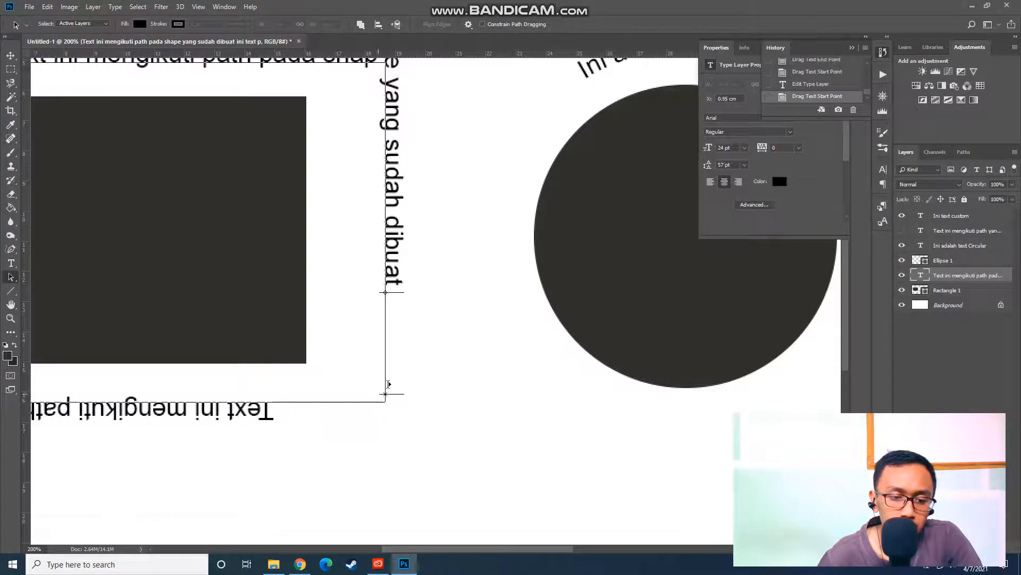
pyautogui.moveTo(389, 383); pyautogui.dragTo(390, 303)
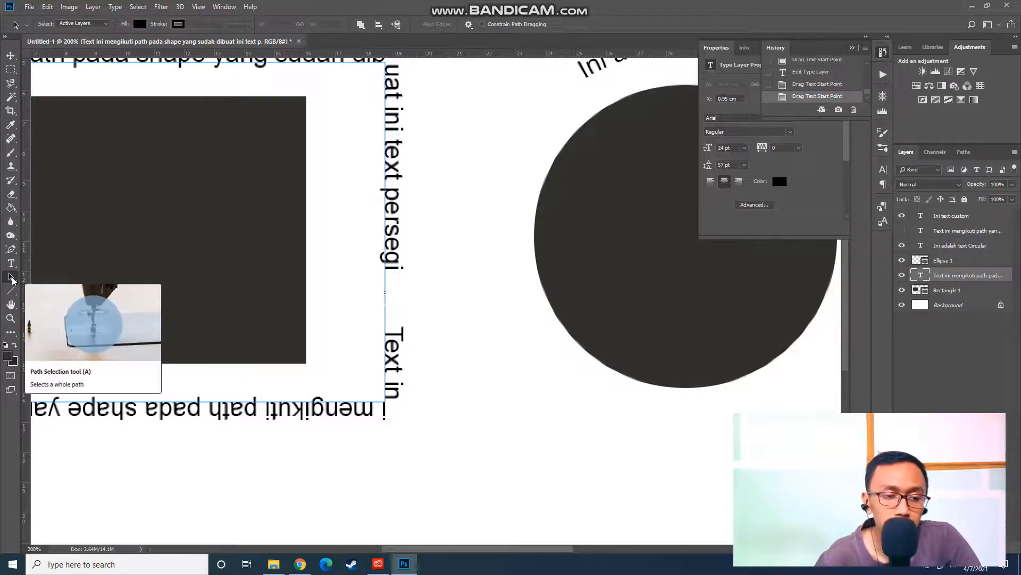
# - Duplicate the text "Ini adalah text Circular" within its layer so two copies run along the circle's path
pyautogui.scroll(3, 503, 237)
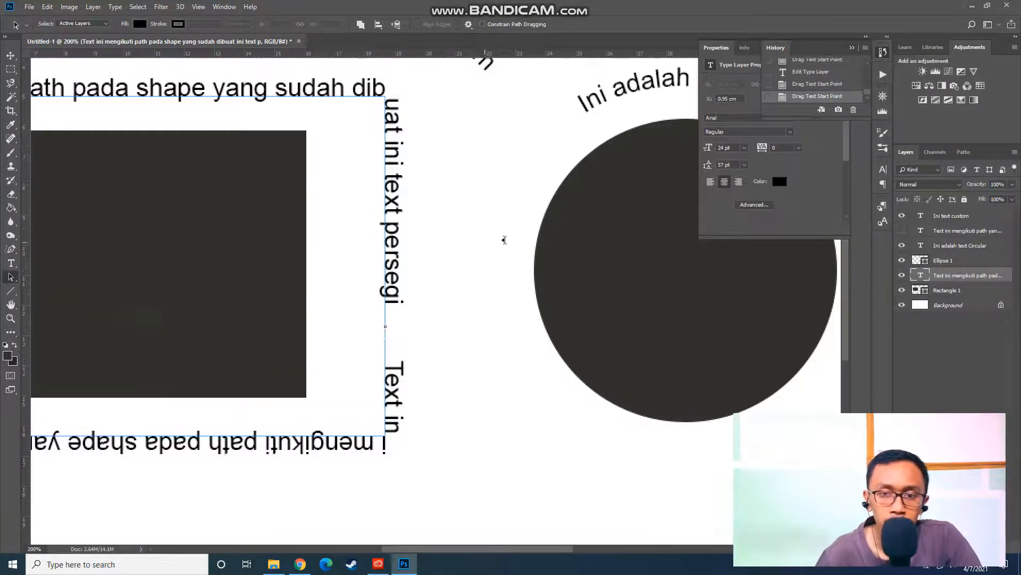
pyautogui.moveTo(473, 551); pyautogui.dragTo(505, 549)
pyautogui.press('t')
pyautogui.click(587, 156)
pyautogui.hotkey('ctrl', 'a')
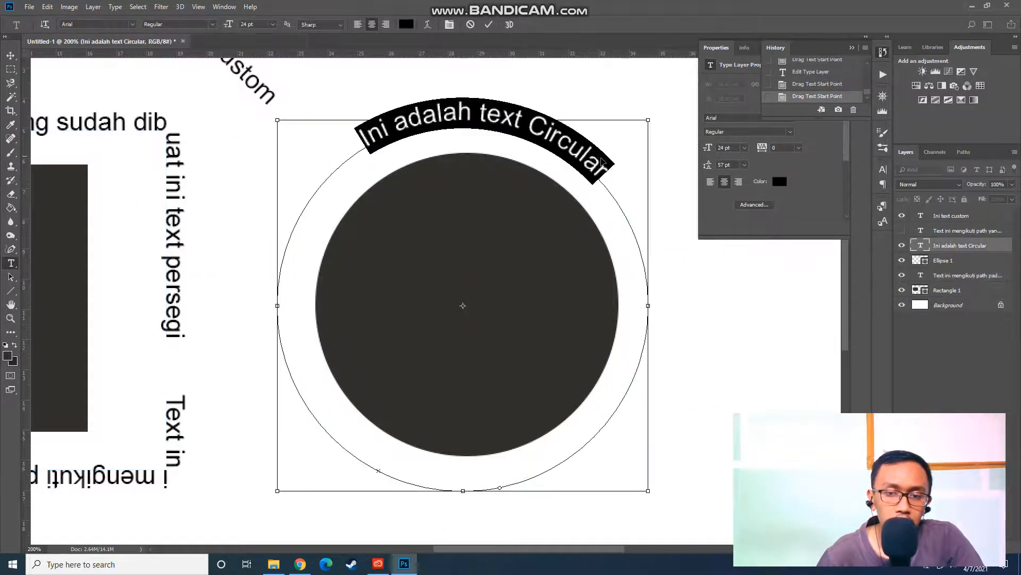
pyautogui.click(605, 176)
pyautogui.moveTo(611, 181); pyautogui.dragTo(288, 197)
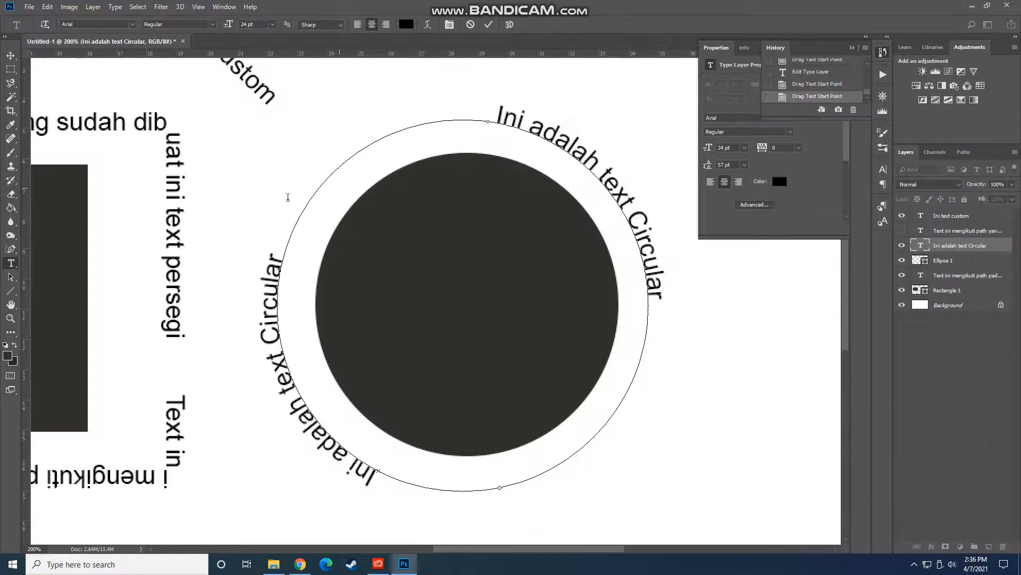
# - Adjust the circular text's start and end points with the Path Selection tool so one copy arches above the circle and the other below
pyautogui.click(11, 278)
pyautogui.moveTo(499, 487); pyautogui.dragTo(648, 305)
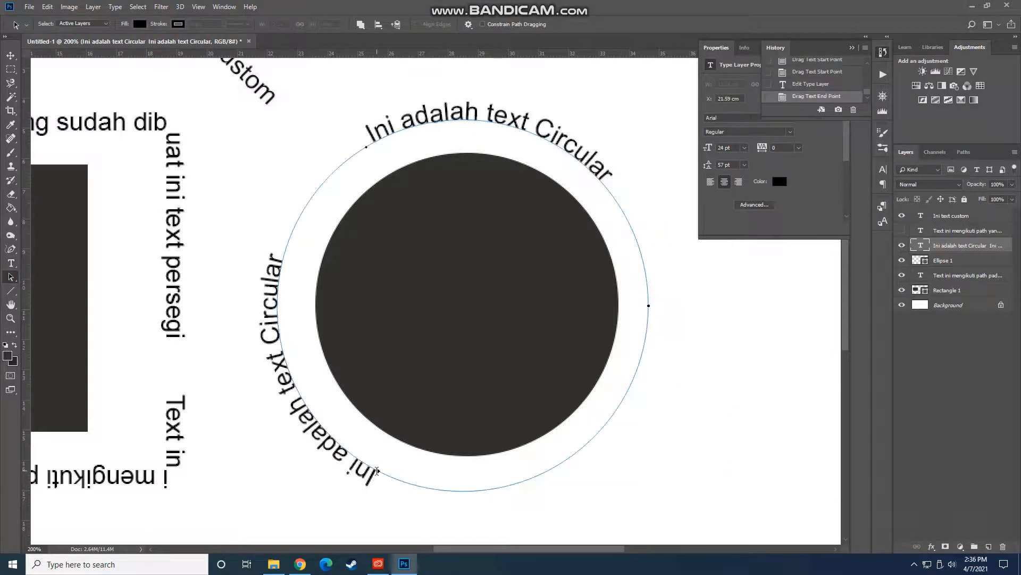
pyautogui.moveTo(377, 470)
pyautogui.mouseDown()
pyautogui.moveTo(523, 483)
pyautogui.moveTo(597, 438)
pyautogui.mouseUp()
pyautogui.moveTo(294, 232)
pyautogui.mouseDown()
pyautogui.moveTo(401, 181)
pyautogui.moveTo(248, 127)
pyautogui.moveTo(324, 176)
pyautogui.mouseUp()
pyautogui.moveTo(639, 365); pyautogui.dragTo(614, 412)
pyautogui.moveTo(542, 474); pyautogui.dragTo(565, 459)
pyautogui.moveTo(614, 413); pyautogui.dragTo(598, 440)
pyautogui.moveTo(337, 167); pyautogui.dragTo(326, 180)
pyautogui.press('z')
pyautogui.hotkey('ctrl', '0')
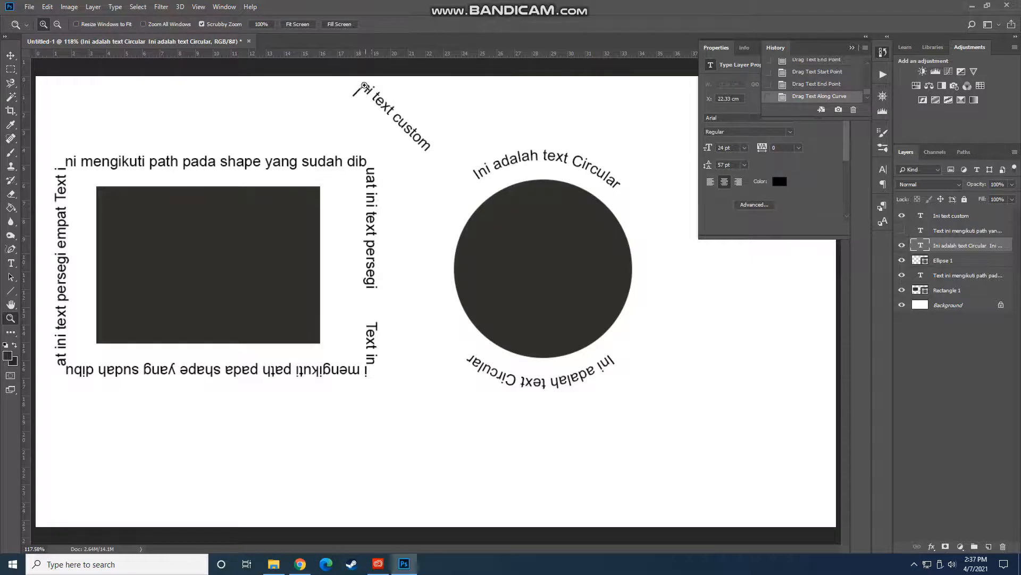
# - Show the pentagon's text layer again and move that text clear of the rectangle's text, to the lower right of the circle
pyautogui.rightClick(10, 290)
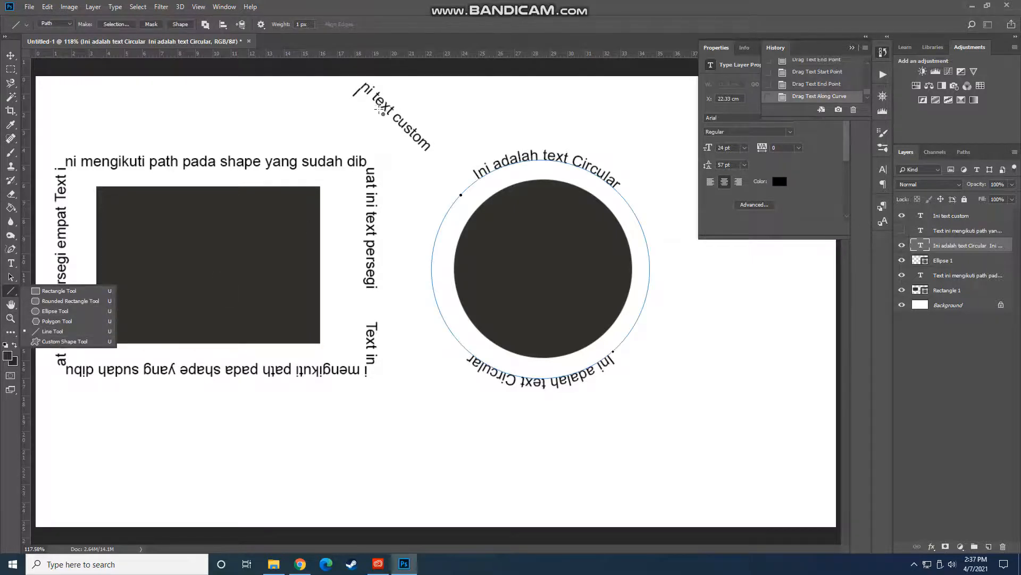
pyautogui.click(10, 56)
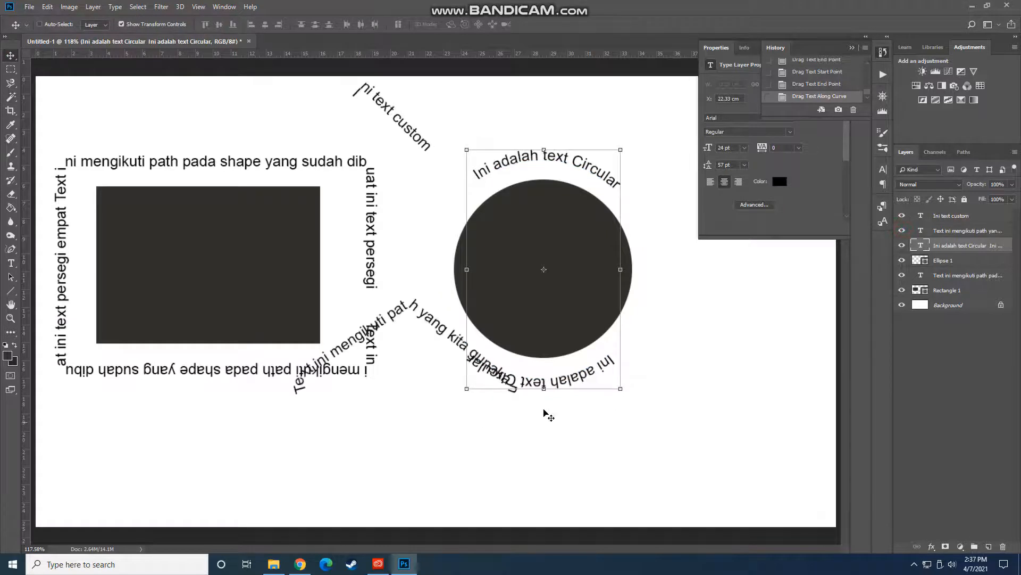
pyautogui.rightClick(11, 290)
pyautogui.click(10, 55)
pyautogui.click(413, 356)
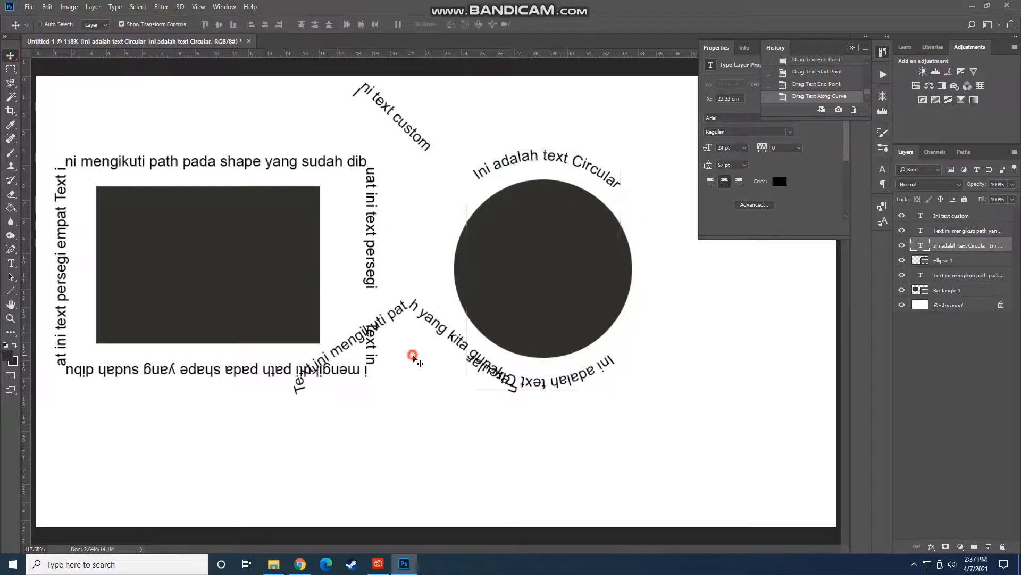
pyautogui.click(935, 214)
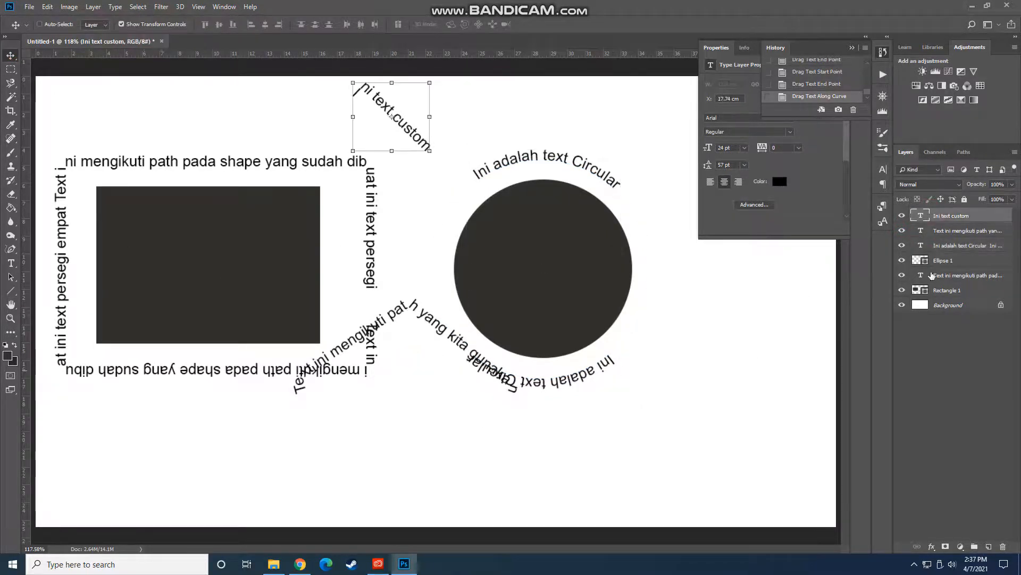
pyautogui.moveTo(408, 416); pyautogui.dragTo(378, 501)
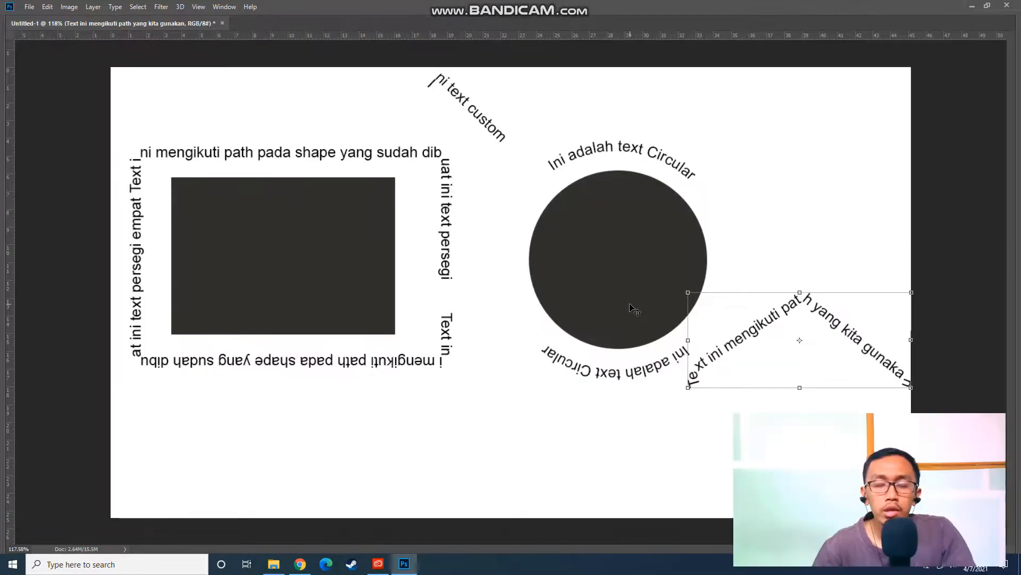